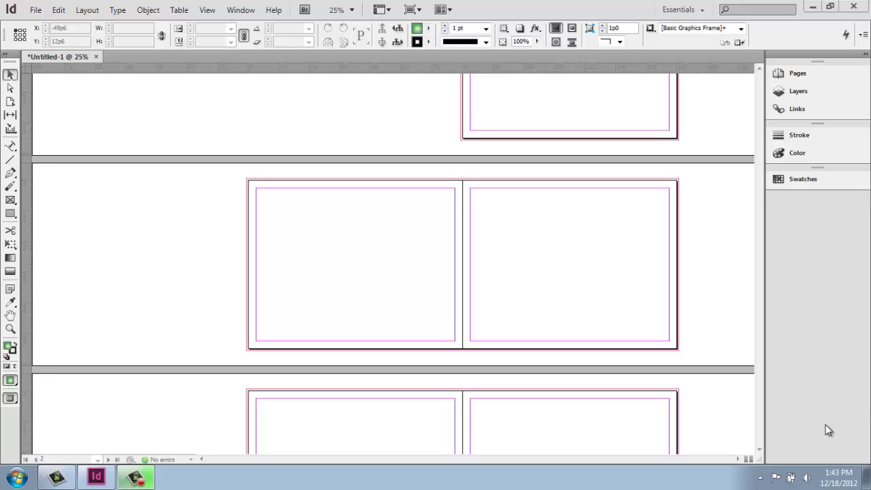
# - Show the Pages panel and clear the master selection
pyautogui.click(802, 75)
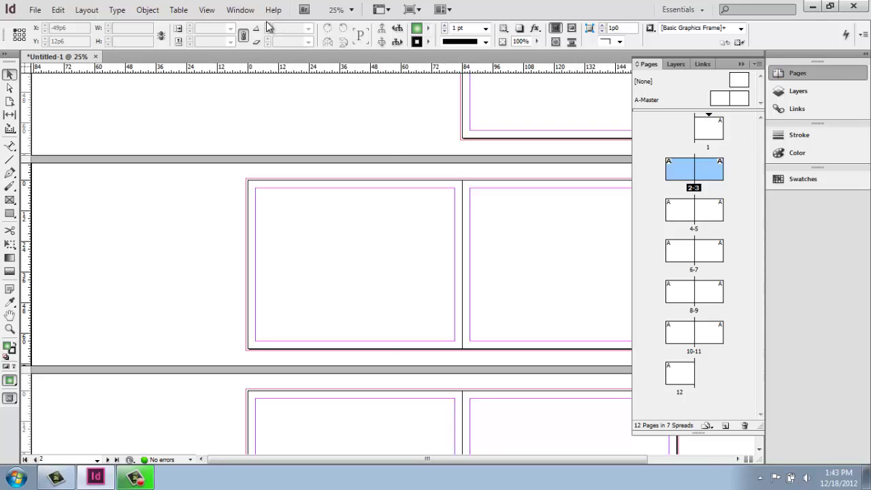
pyautogui.click(245, 12)
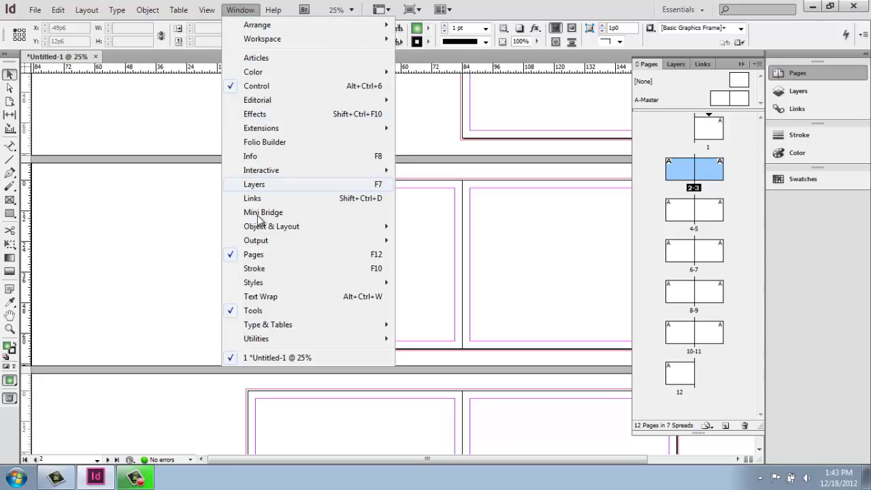
pyautogui.click(674, 87)
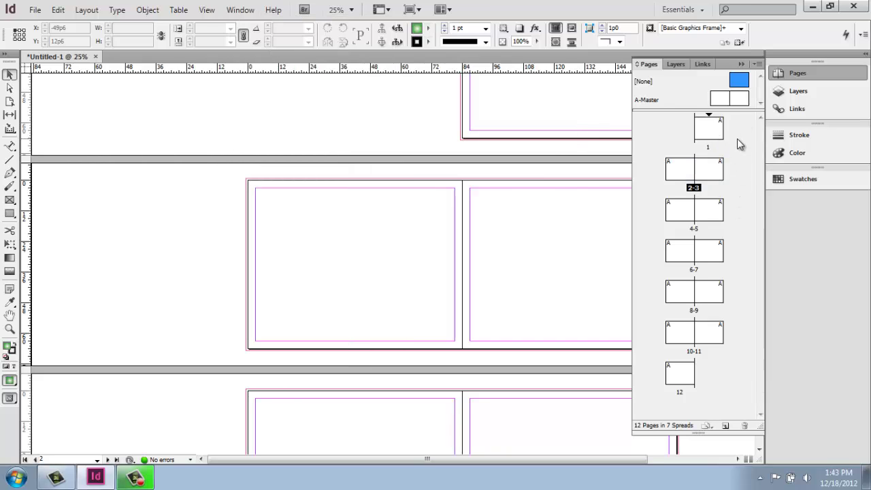
pyautogui.click(736, 138)
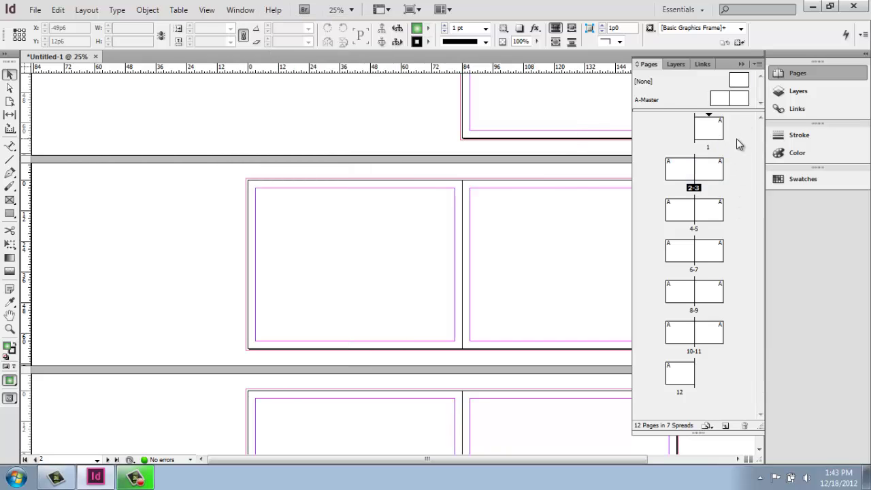
# - Jump through pages 7, 4 and 3 in the Pages panel, ending on page 1
pyautogui.doubleClick(708, 251)
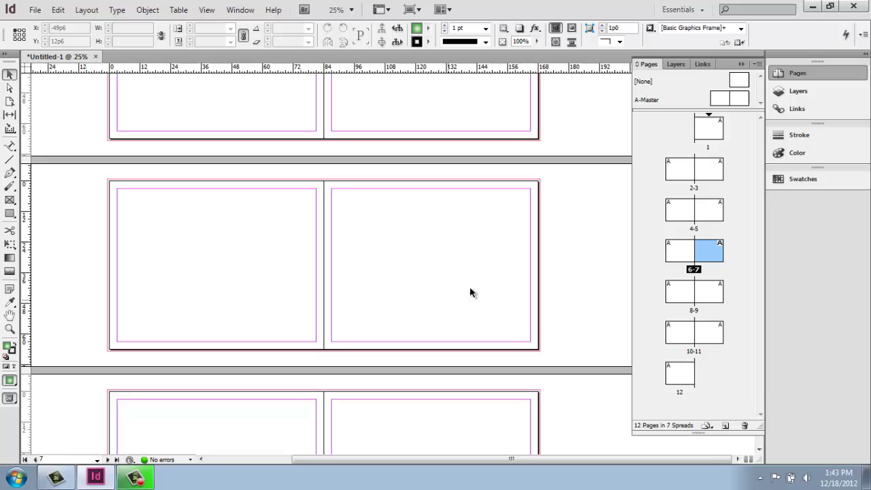
pyautogui.doubleClick(683, 207)
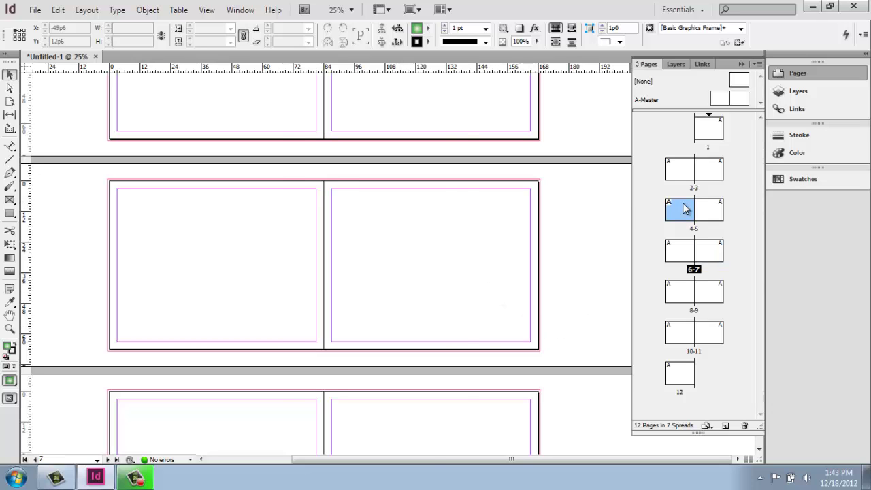
pyautogui.doubleClick(708, 173)
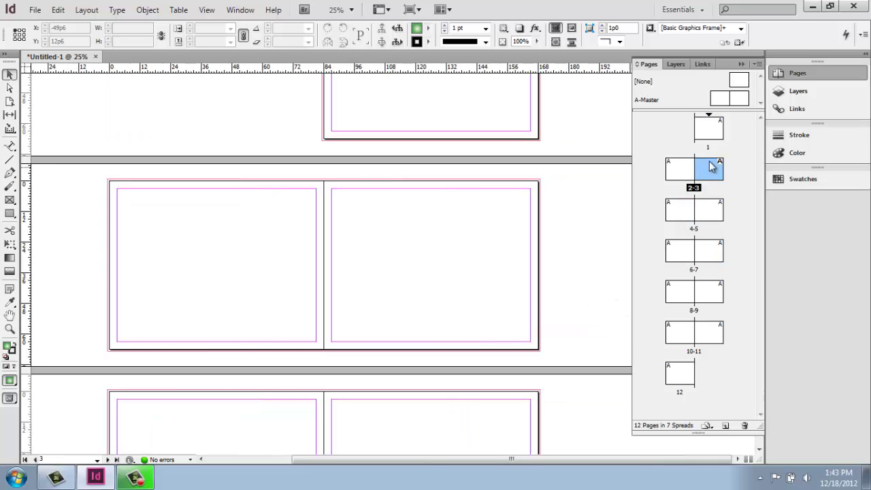
pyautogui.doubleClick(713, 132)
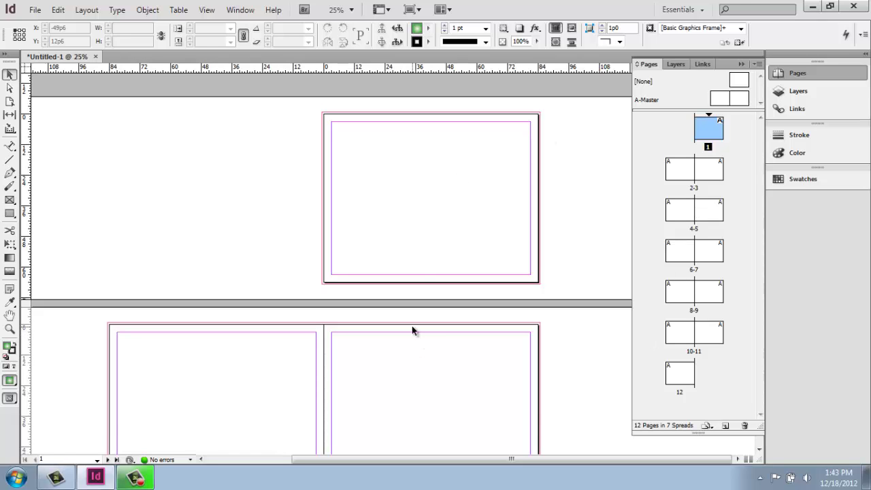
pyautogui.scroll(-3, 412, 327)
pyautogui.scroll(-2, 411, 336)
pyautogui.scroll(6, 415, 361)
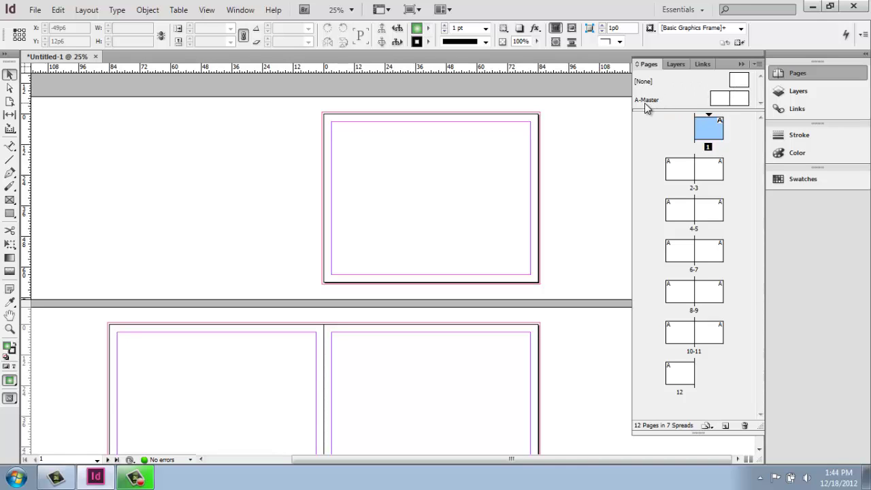
# - Deselect the page 1 thumbnail in the Pages panel
pyautogui.click(747, 138)
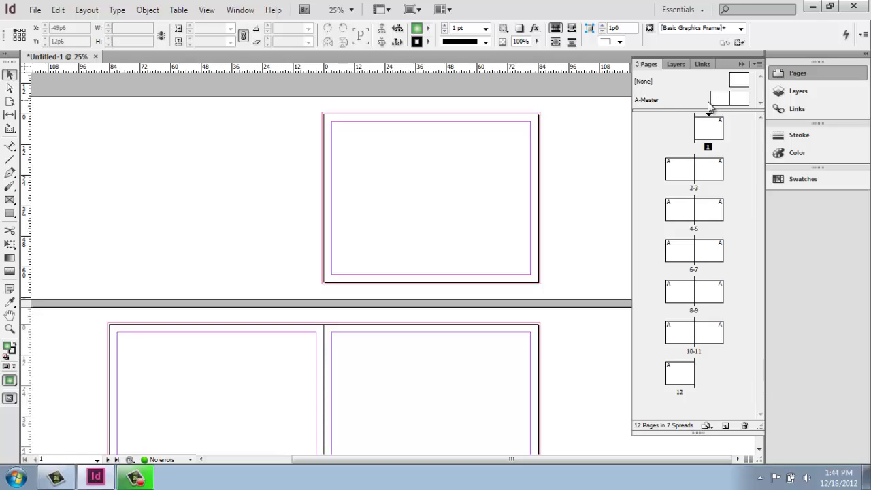
pyautogui.doubleClick(647, 101)
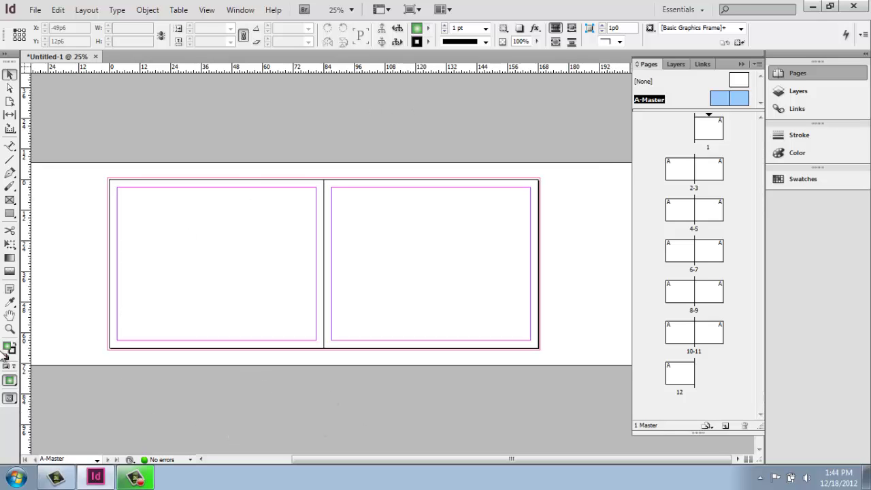
pyautogui.press('h')
pyautogui.moveTo(134, 152); pyautogui.dragTo(286, 173)
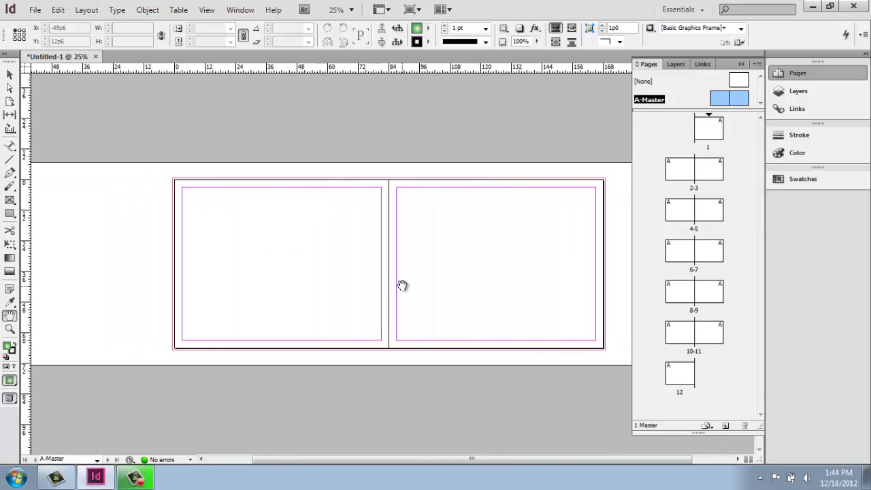
pyautogui.click(706, 135)
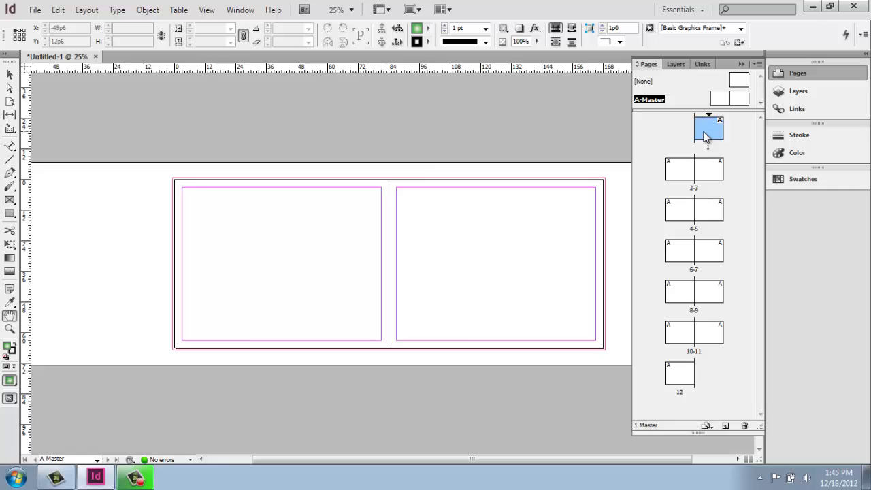
pyautogui.doubleClick(693, 168)
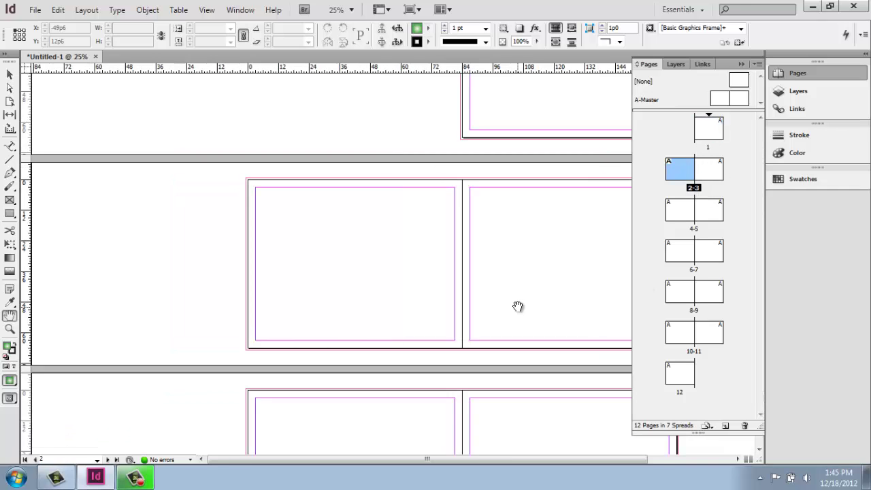
pyautogui.hotkey('ctrl', '-')
pyautogui.hotkey('ctrl', '-')
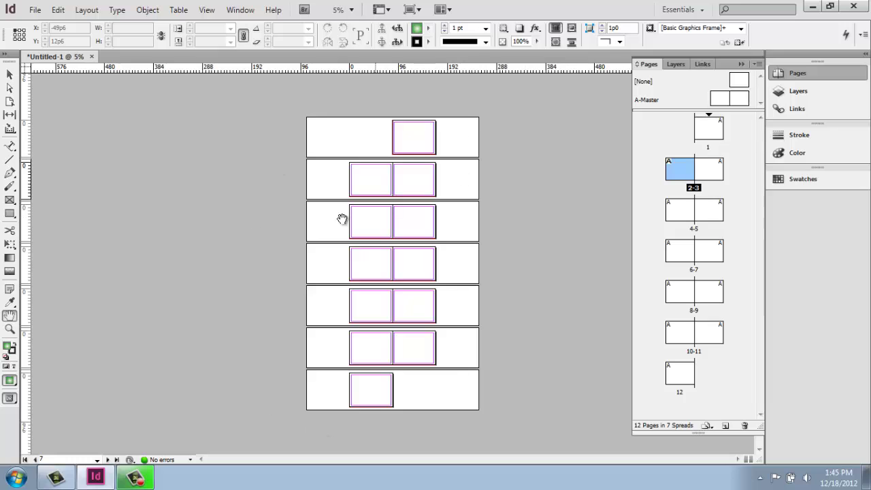
pyautogui.doubleClick(649, 103)
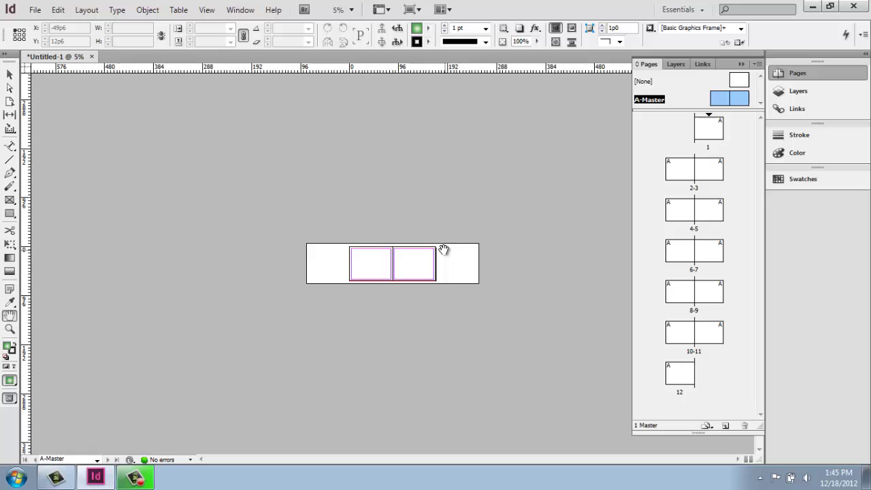
pyautogui.hotkey('ctrl', '0')
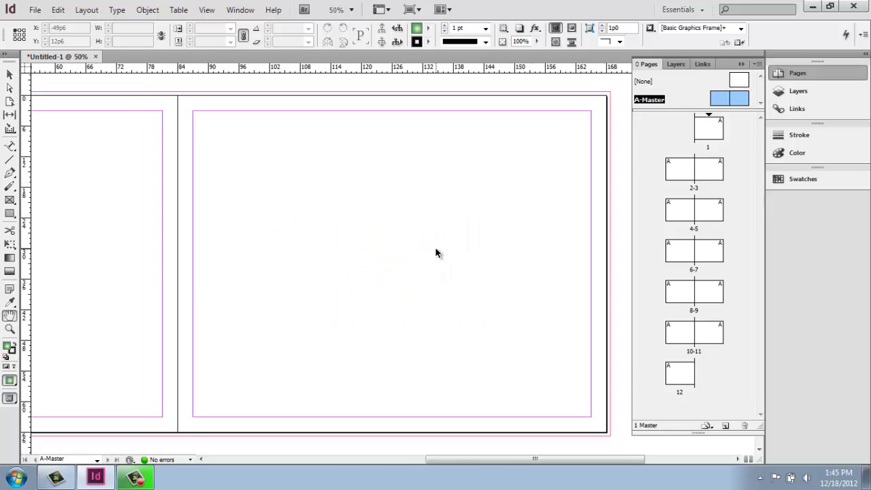
pyautogui.moveTo(436, 248); pyautogui.dragTo(450, 247)
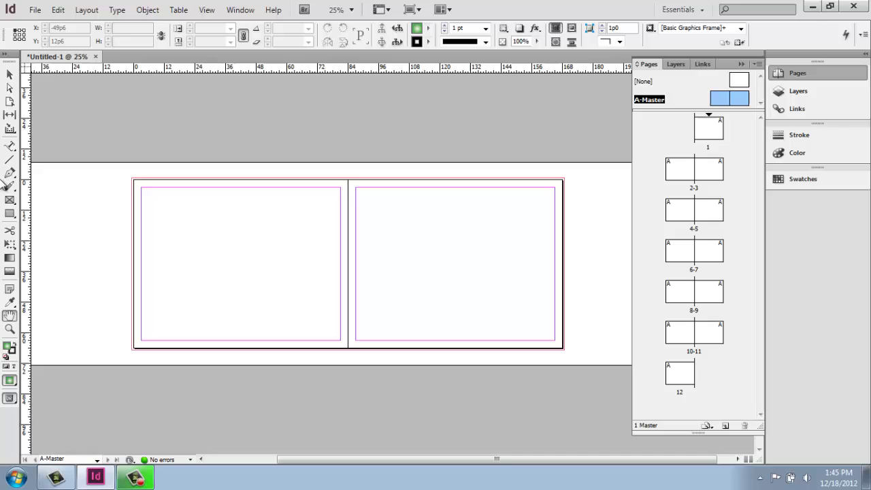
# - Draw a rectangle over the A-Master's right page, from the bleed's top-right corner to the spine
pyautogui.click(10, 73)
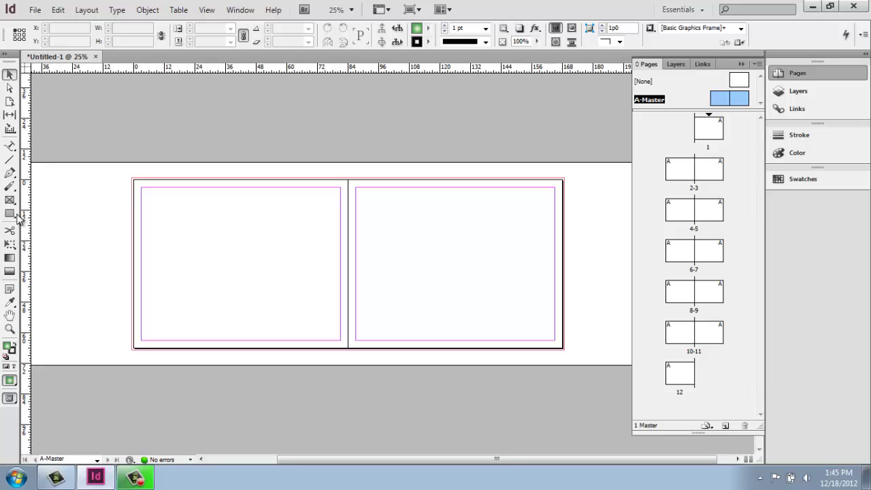
pyautogui.moveTo(12, 220); pyautogui.dragTo(39, 213)
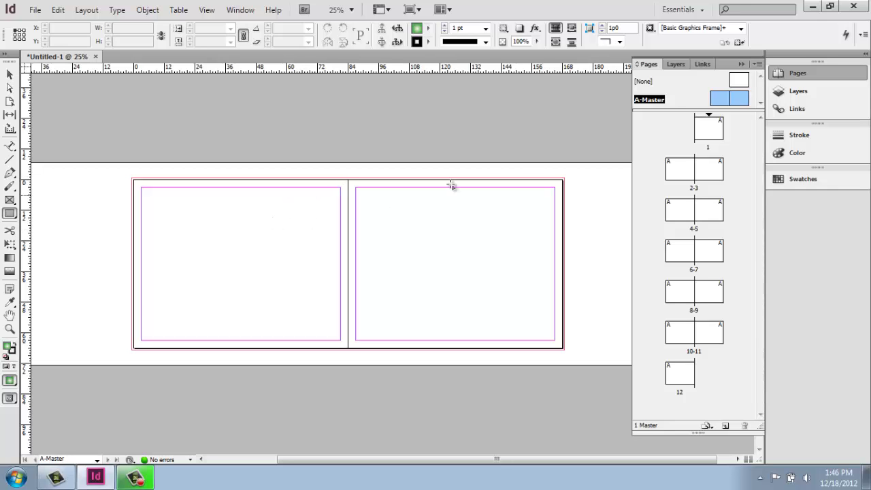
pyautogui.moveTo(578, 169); pyautogui.dragTo(348, 355)
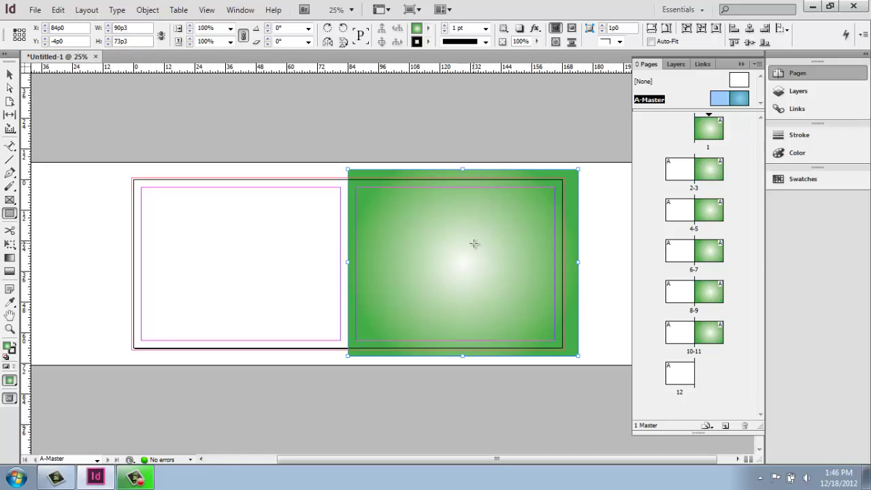
# - Fill the right-page frame with the [Black] swatch
pyautogui.click(829, 179)
pyautogui.click(652, 236)
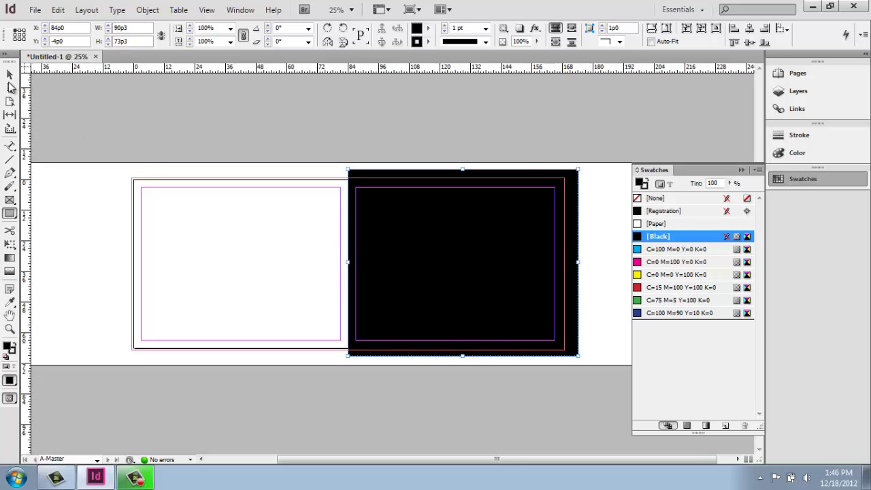
pyautogui.click(9, 73)
pyautogui.click(320, 176)
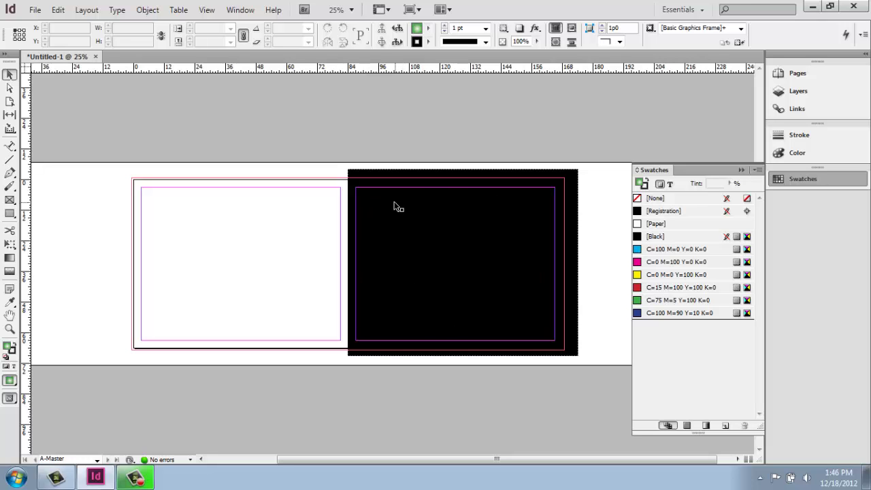
# - Zoom in on the spine and nudge the black frame so its left edge sits at 84p0
pyautogui.click(9, 328)
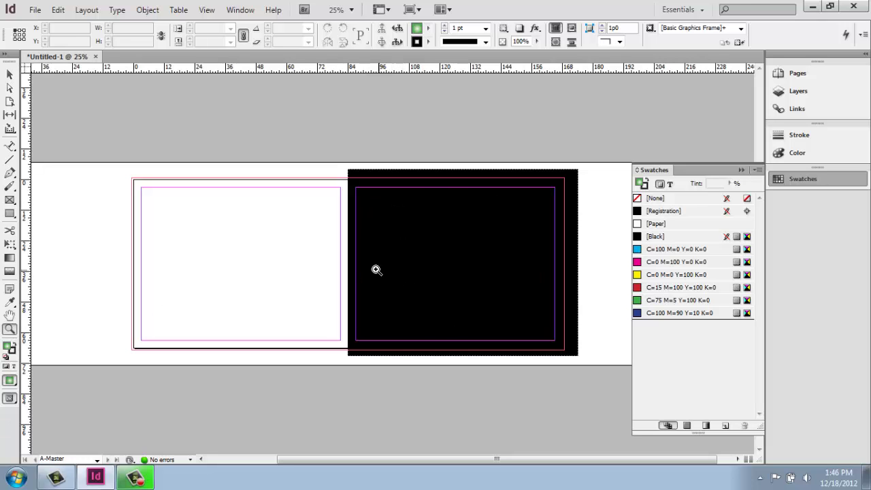
pyautogui.click(356, 271)
pyautogui.click(387, 242)
pyautogui.click(392, 238)
pyautogui.click(392, 238)
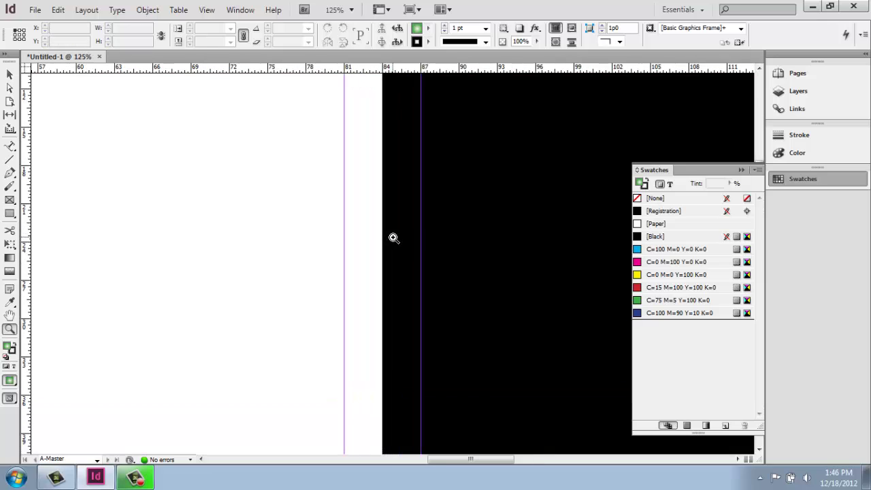
pyautogui.click(10, 74)
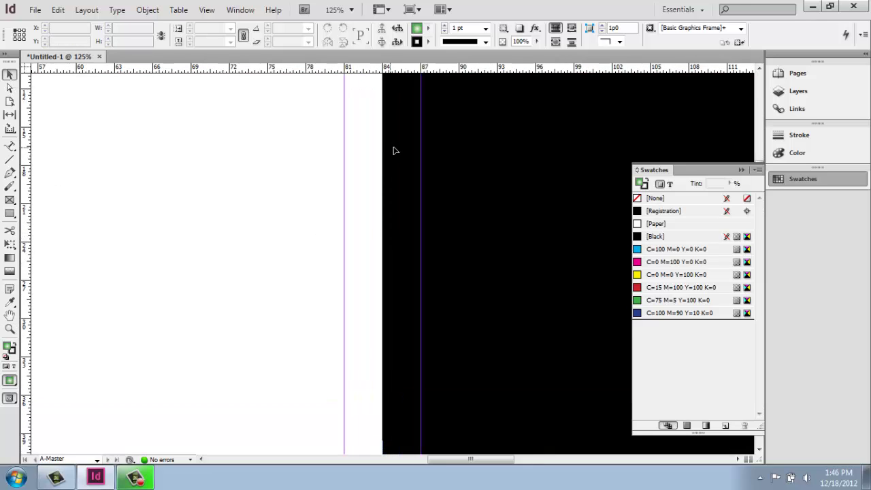
pyautogui.click(393, 150)
pyautogui.press('Right')
pyautogui.press('Right')
pyautogui.press('Right')
pyautogui.press('Right')
pyautogui.press('Right')
pyautogui.press('Right')
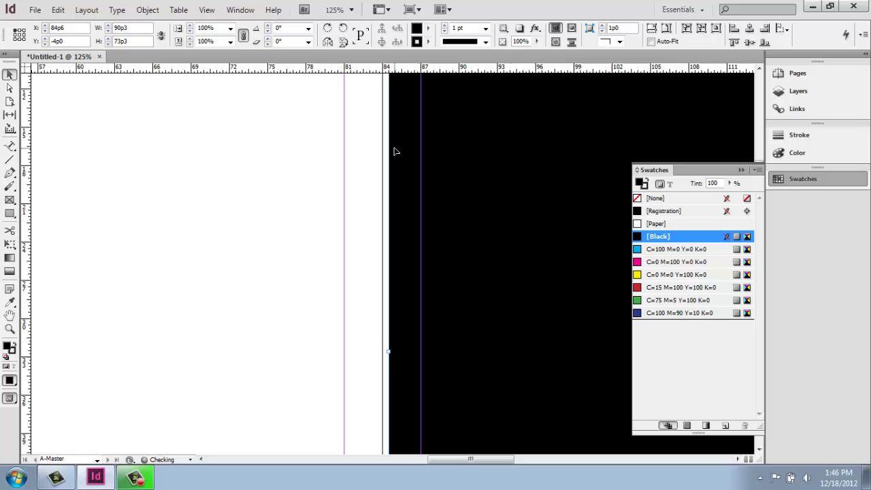
pyautogui.press('Left')
pyautogui.press('Left')
pyautogui.press('Left')
pyautogui.press('Left')
pyautogui.press('Left')
pyautogui.press('Left')
pyautogui.press('Left')
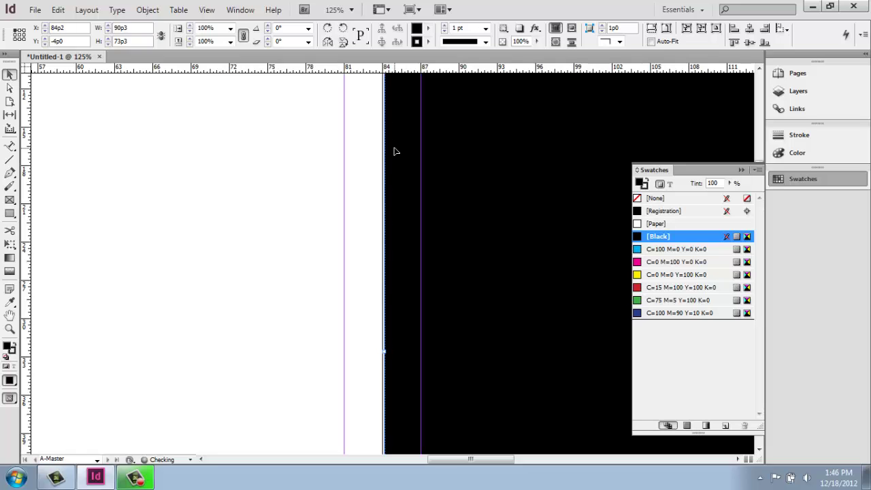
pyautogui.click(352, 152)
pyautogui.hotkey('ctrl', '0')
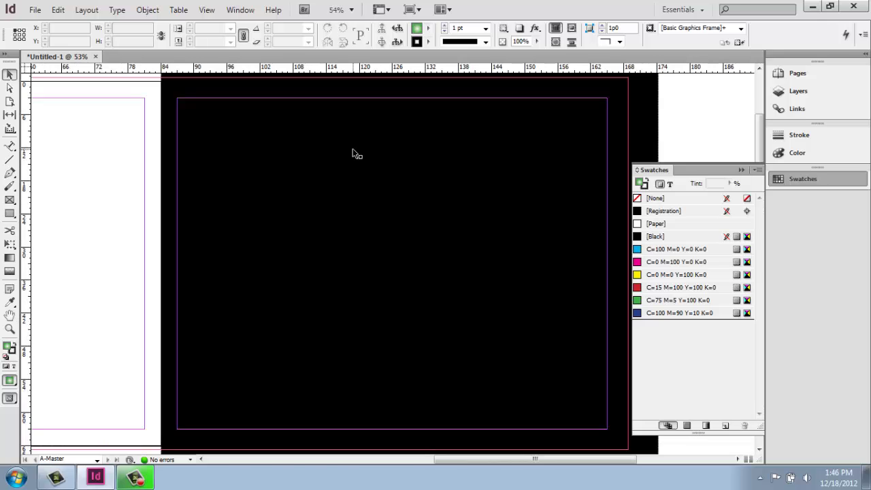
pyautogui.hotkey('ctrl', '-')
pyautogui.hotkey('ctrl', '-')
pyautogui.hotkey('ctrl', '-')
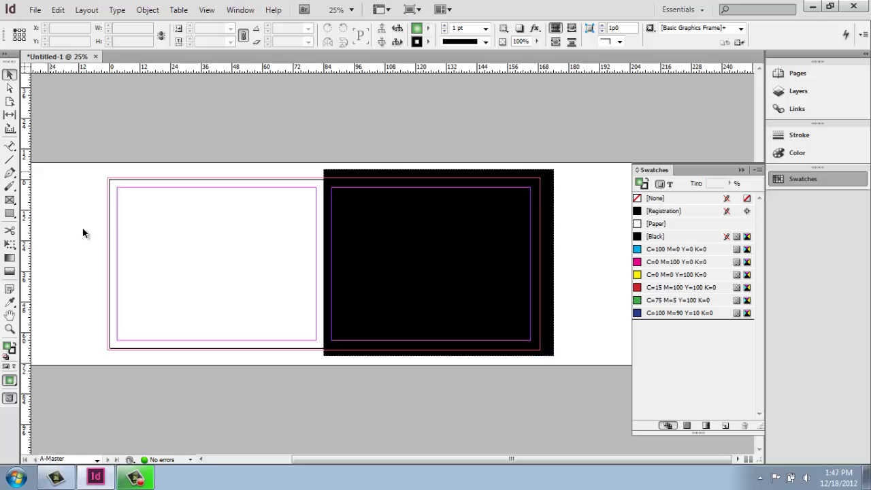
# - Draw a wide bar across the left page's bottom, fill it black, and set its height to 3i
pyautogui.click(10, 315)
pyautogui.moveTo(172, 307); pyautogui.dragTo(201, 312)
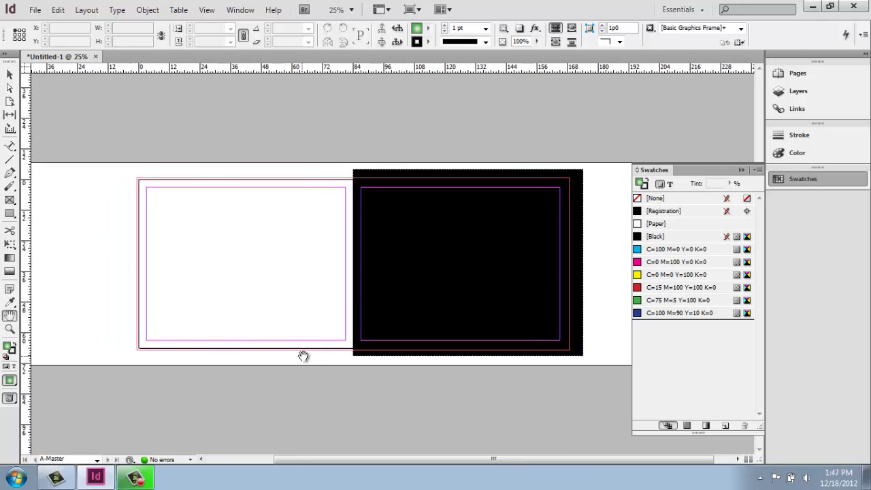
pyautogui.click(10, 213)
pyautogui.moveTo(90, 307); pyautogui.dragTo(368, 355)
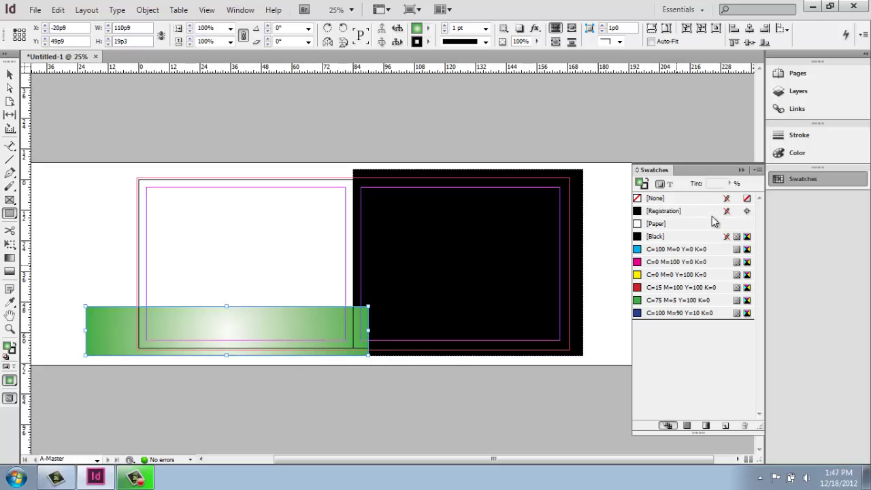
pyautogui.click(688, 241)
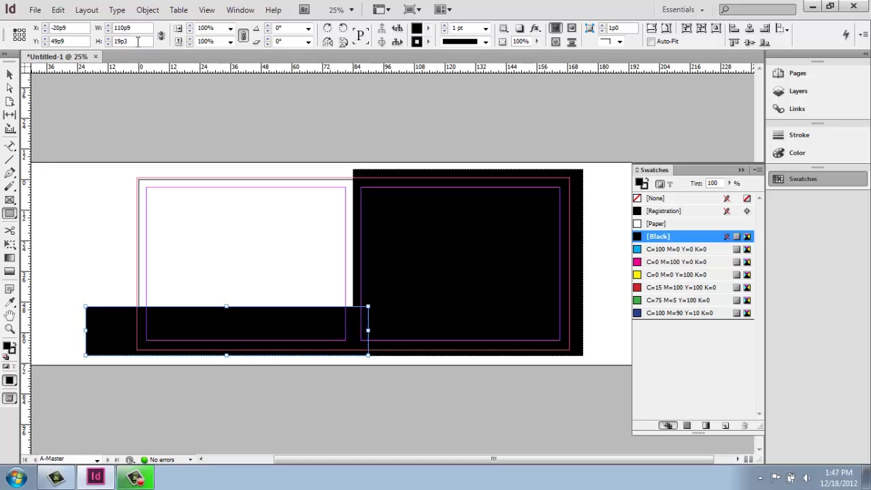
pyautogui.click(137, 42)
pyautogui.write('3i')
pyautogui.click(10, 75)
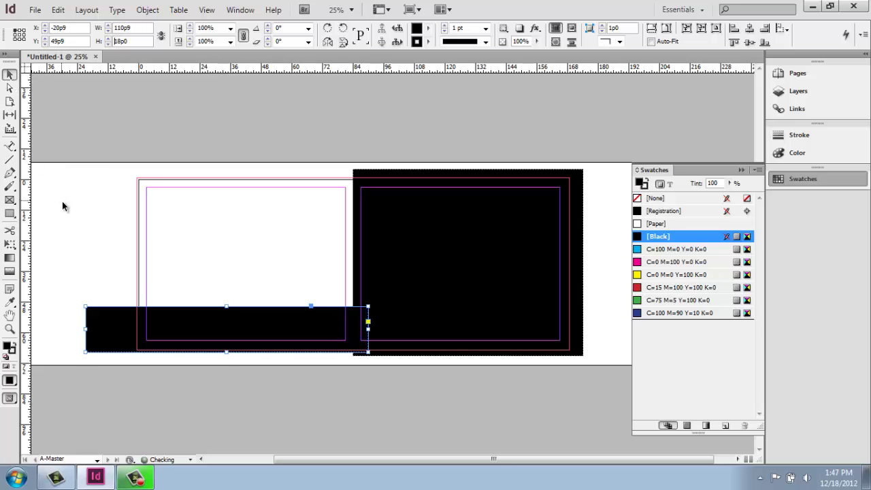
# - Nudge the black bottom bar up two steps, leaving a 110p9 by 18p0 band
pyautogui.click(39, 327)
pyautogui.click(10, 329)
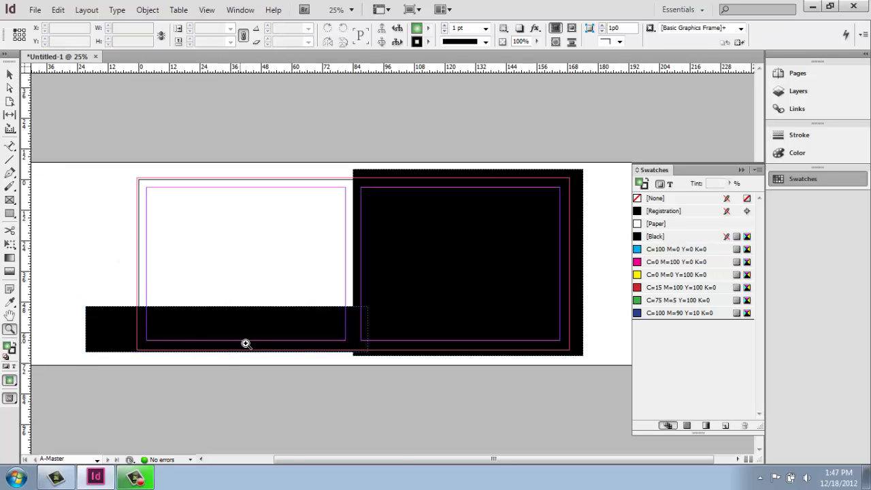
pyautogui.click(245, 342)
pyautogui.click(10, 74)
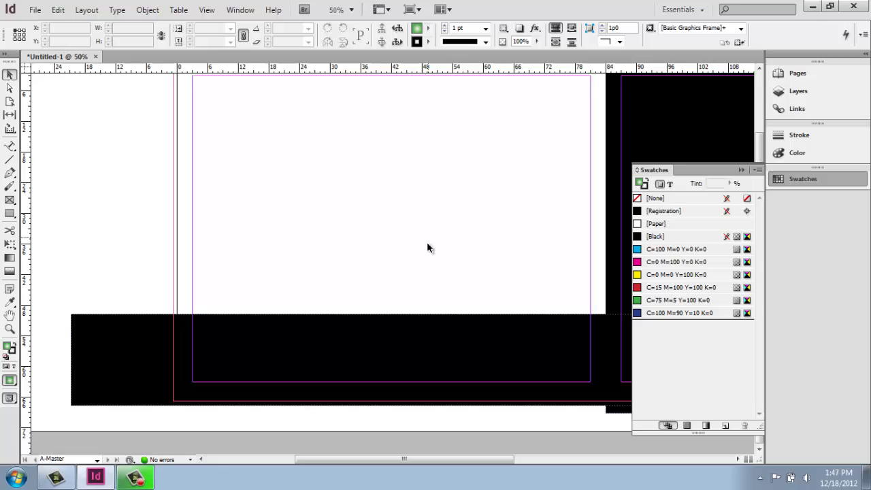
pyautogui.click(419, 328)
pyautogui.press('Up')
pyautogui.press('Up')
pyautogui.press('Up')
pyautogui.press('Up')
pyautogui.press('Up')
pyautogui.press('Up')
pyautogui.press('Up')
pyautogui.press('Up')
pyautogui.press('Up')
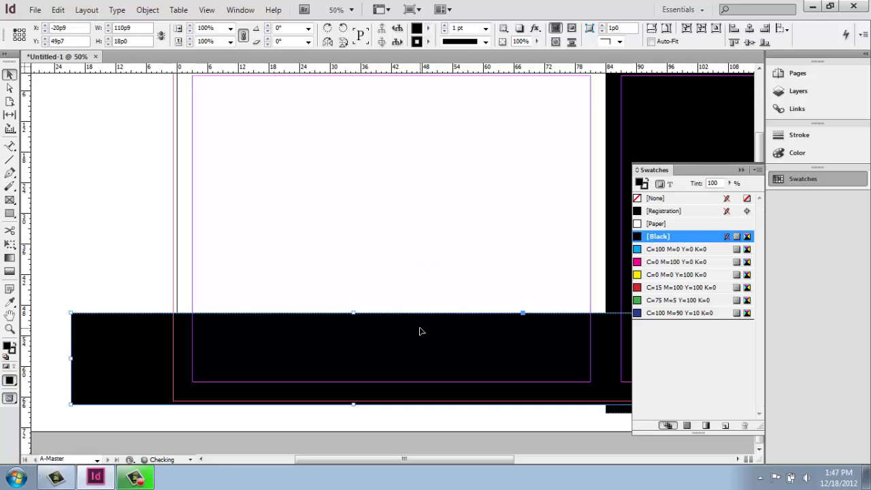
pyautogui.press('Up')
pyautogui.press('Up')
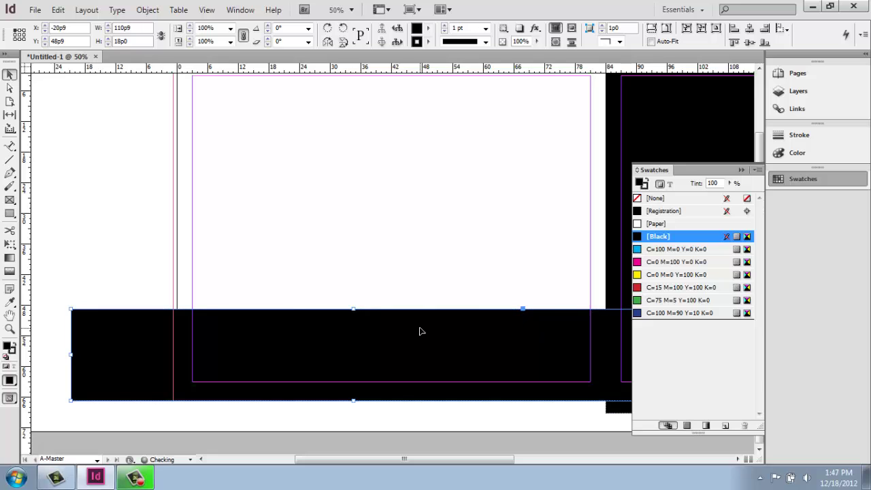
pyautogui.click(122, 213)
pyautogui.hotkey('ctrl', '0')
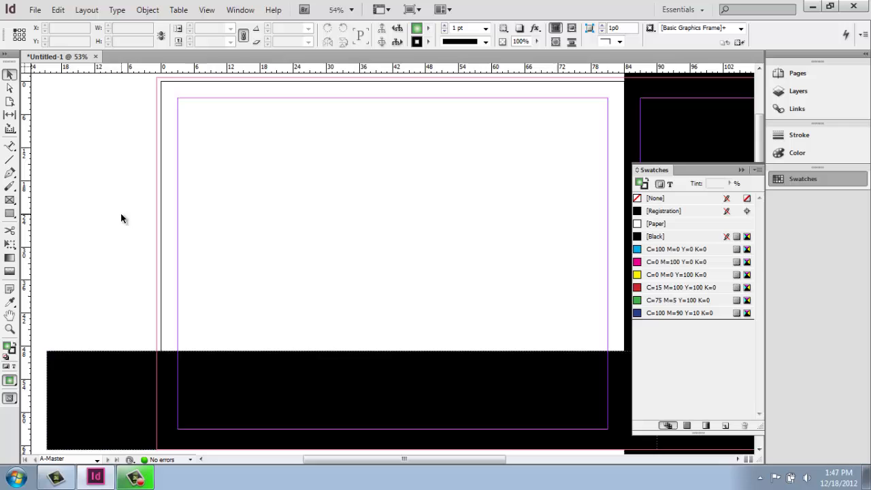
pyautogui.hotkey('ctrl', 'alt', '0')
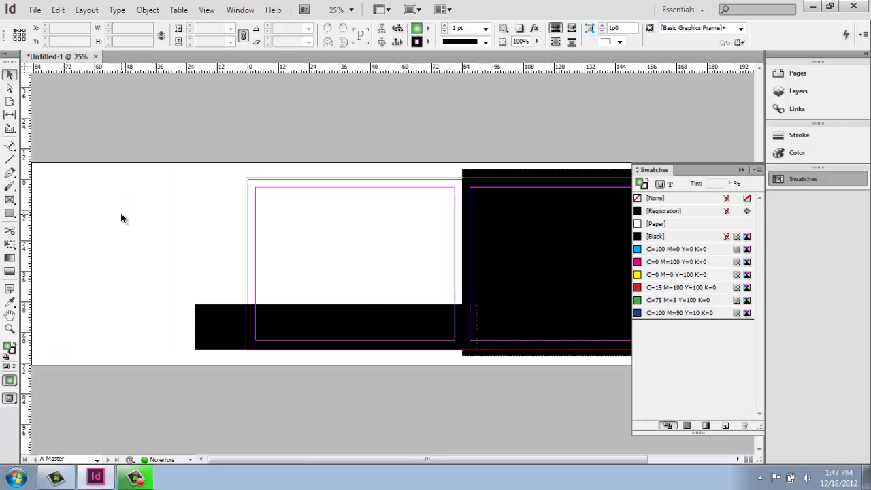
# - Copy the black bottom bar and paste it in place at its original position
pyautogui.click(9, 315)
pyautogui.moveTo(398, 246); pyautogui.dragTo(271, 240)
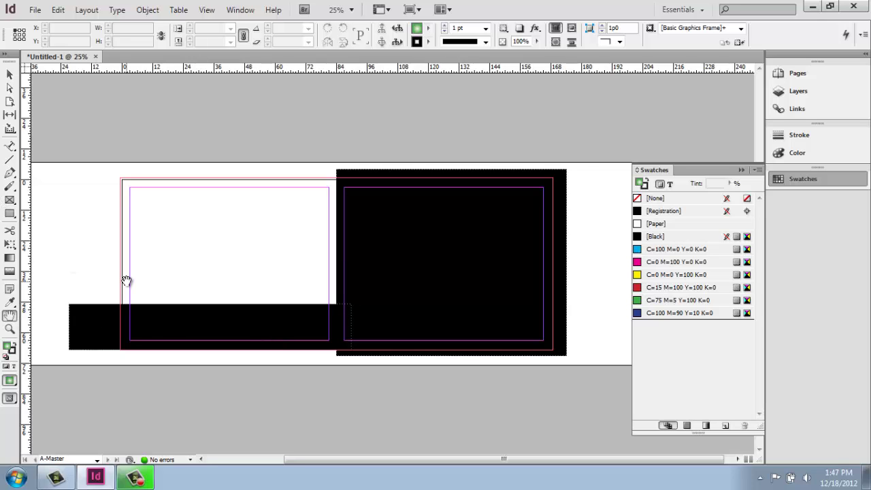
pyautogui.click(9, 74)
pyautogui.click(85, 332)
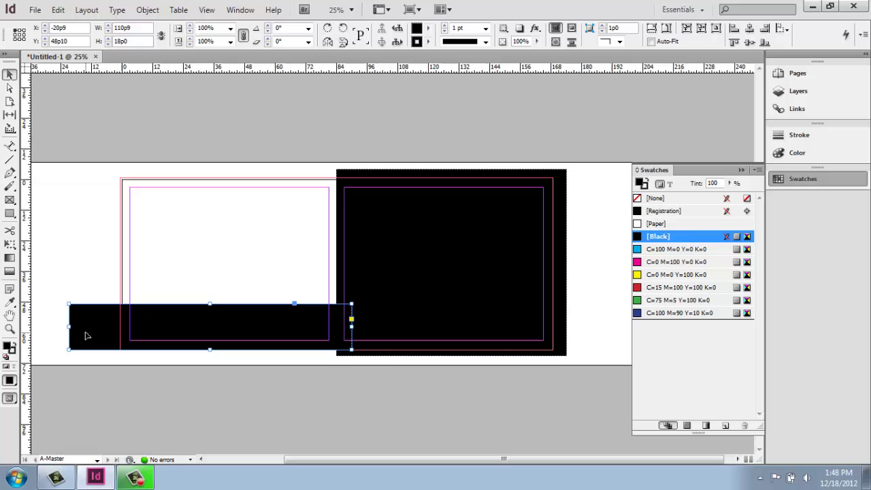
pyautogui.rightClick(86, 338)
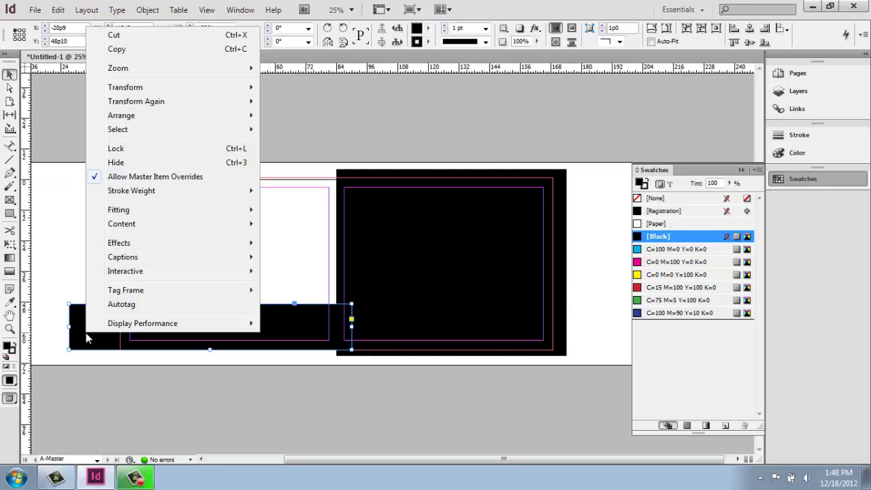
pyautogui.click(224, 51)
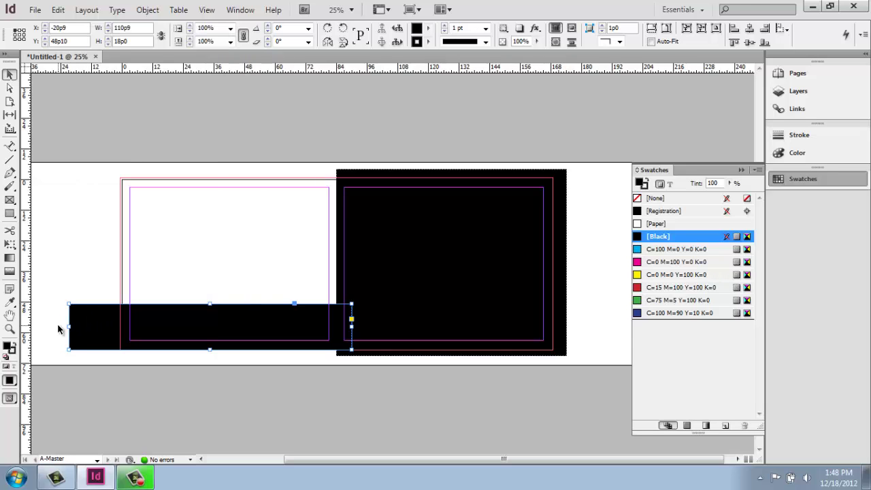
pyautogui.rightClick(220, 268)
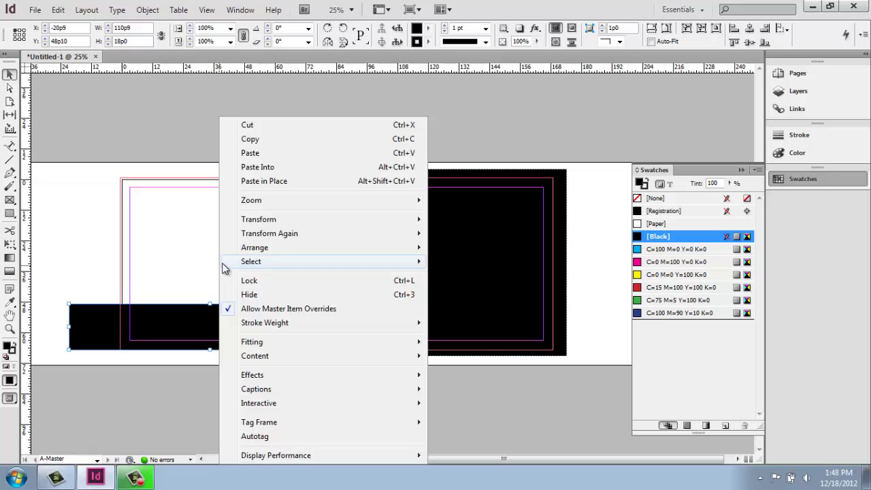
pyautogui.moveTo(225, 268)
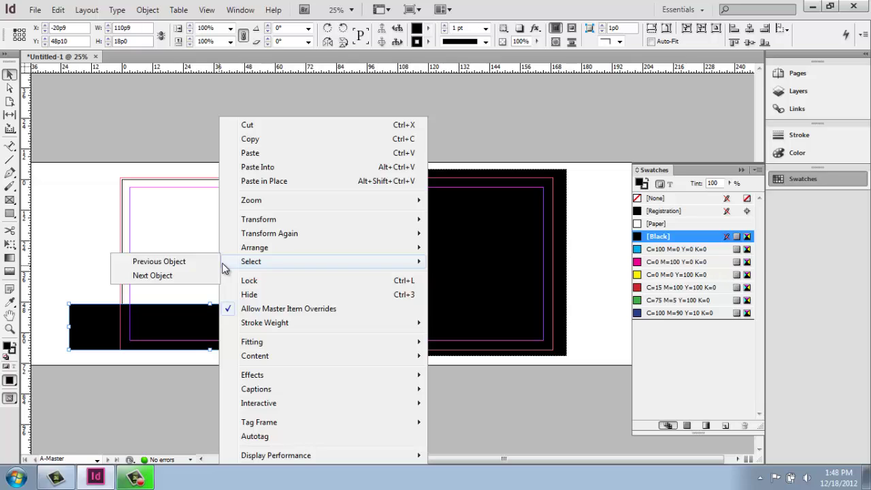
pyautogui.click(264, 155)
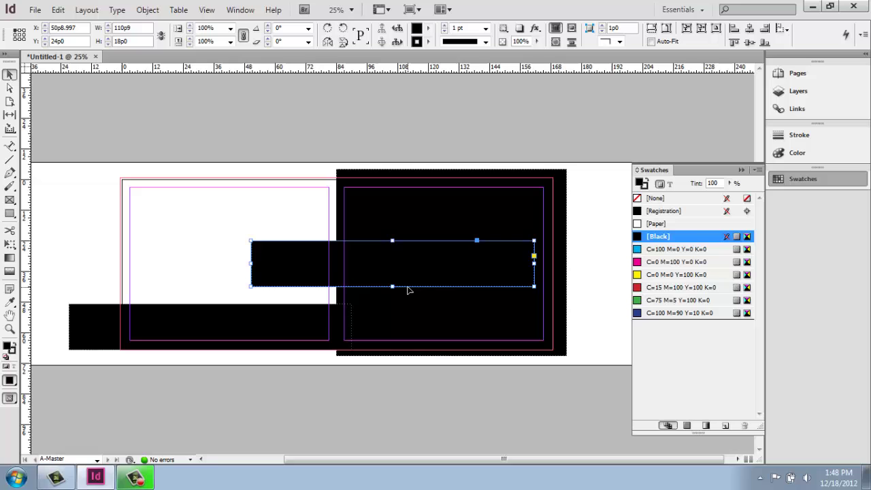
pyautogui.hotkey('ctrl', 'z')
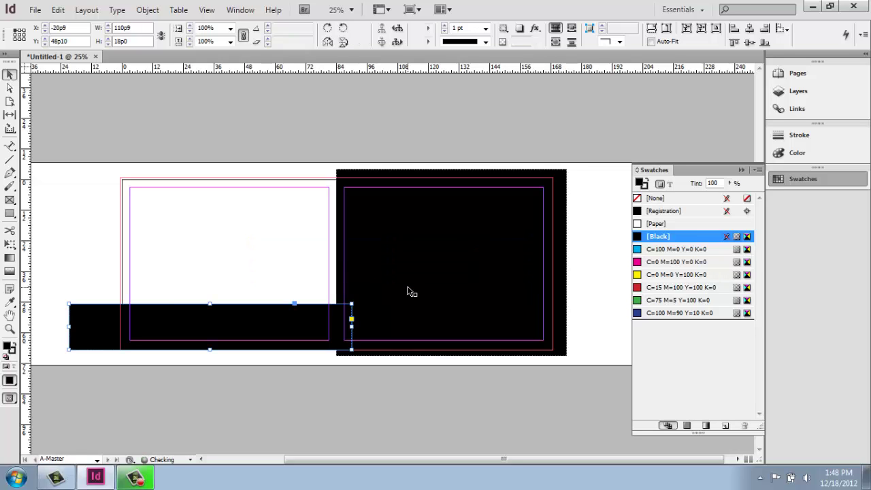
pyautogui.rightClick(296, 275)
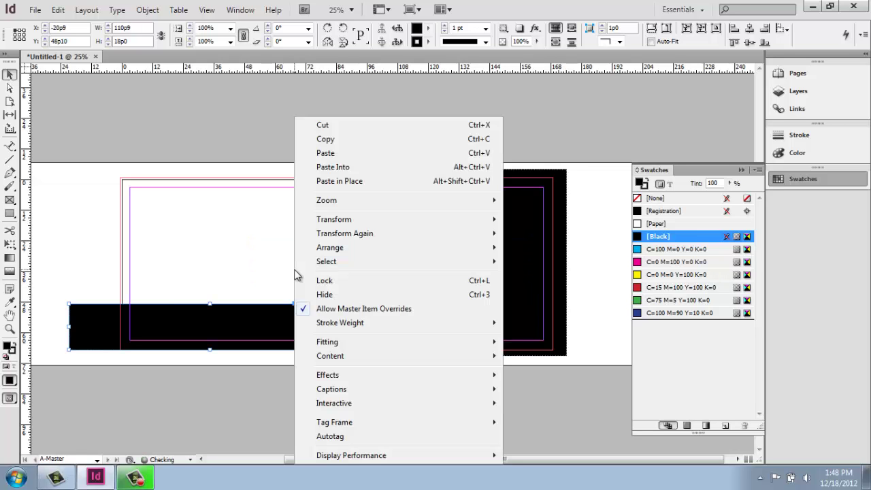
pyautogui.click(358, 182)
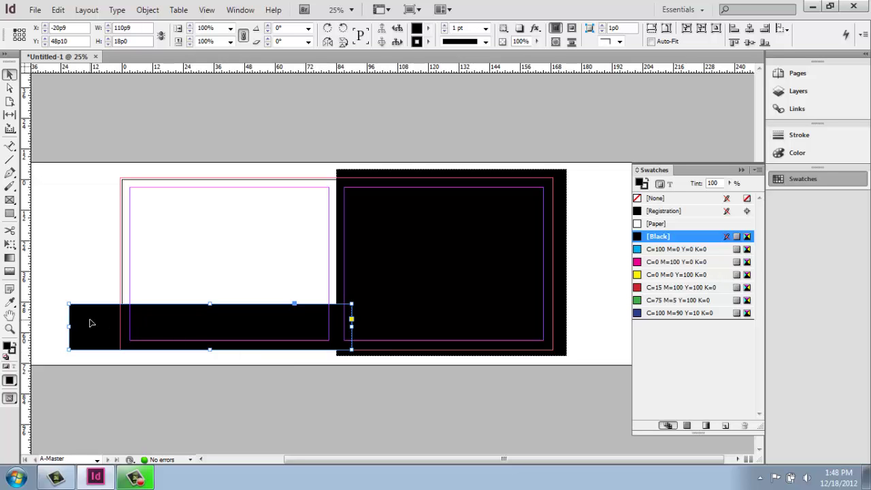
# - Move the copy to the right page's bottom, fill it with [Paper], and raise the black block to meet it
pyautogui.moveTo(92, 322); pyautogui.dragTo(360, 337)
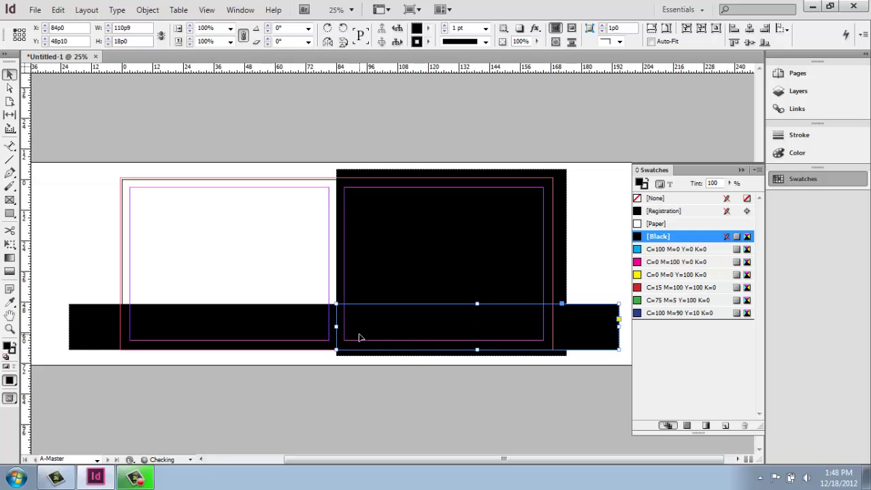
pyautogui.click(672, 224)
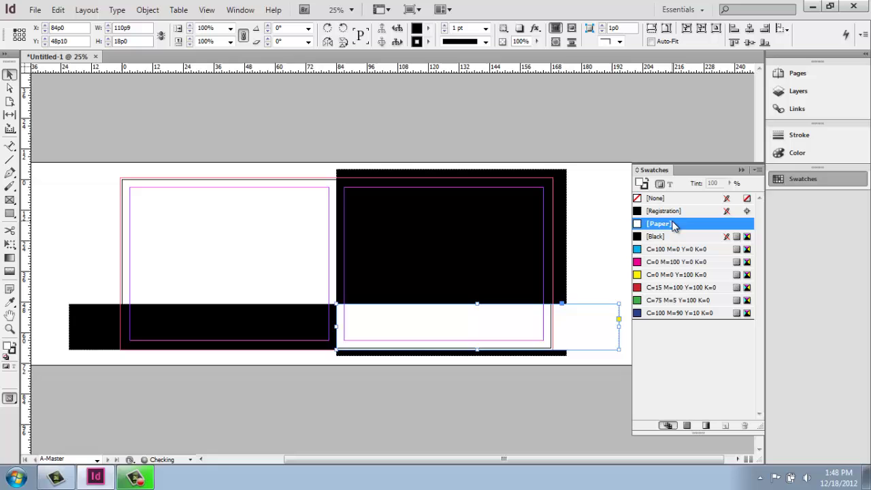
pyautogui.click(605, 239)
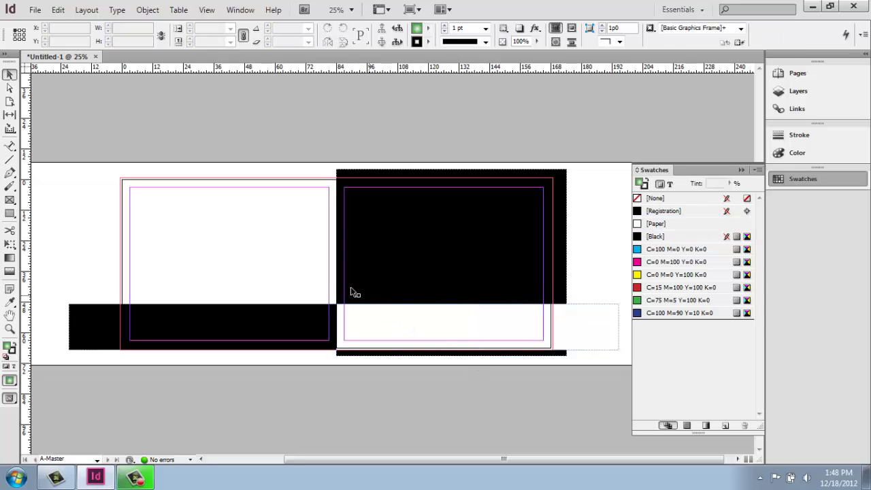
pyautogui.click(351, 355)
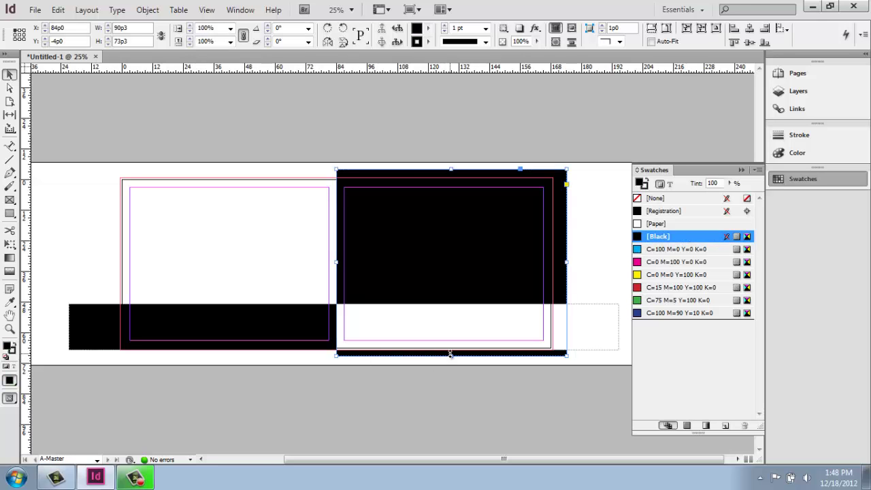
pyautogui.moveTo(451, 354); pyautogui.dragTo(451, 349)
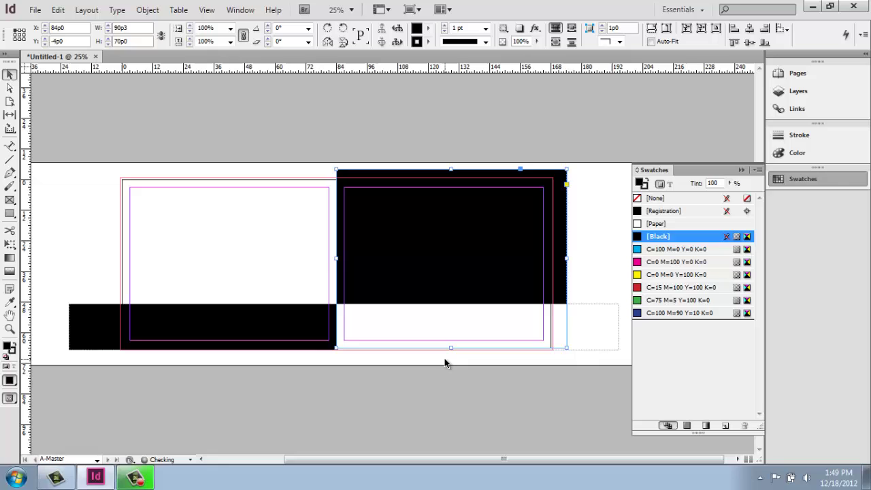
pyautogui.click(591, 387)
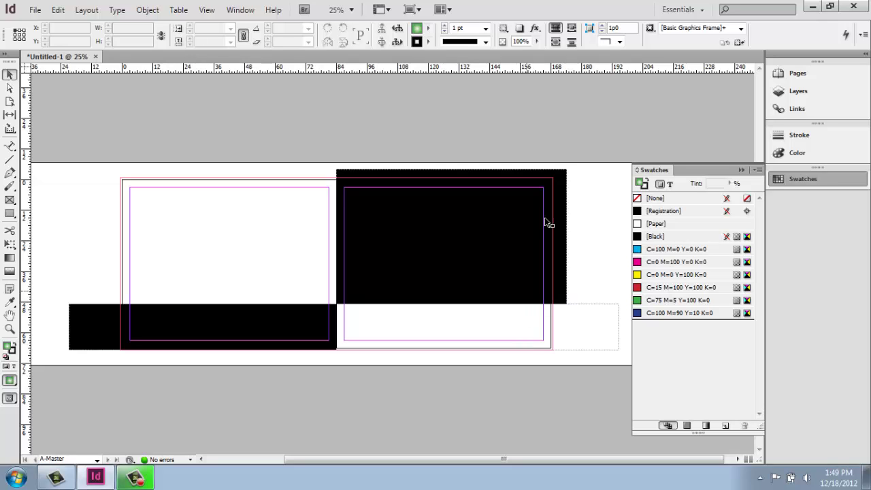
pyautogui.click(418, 11)
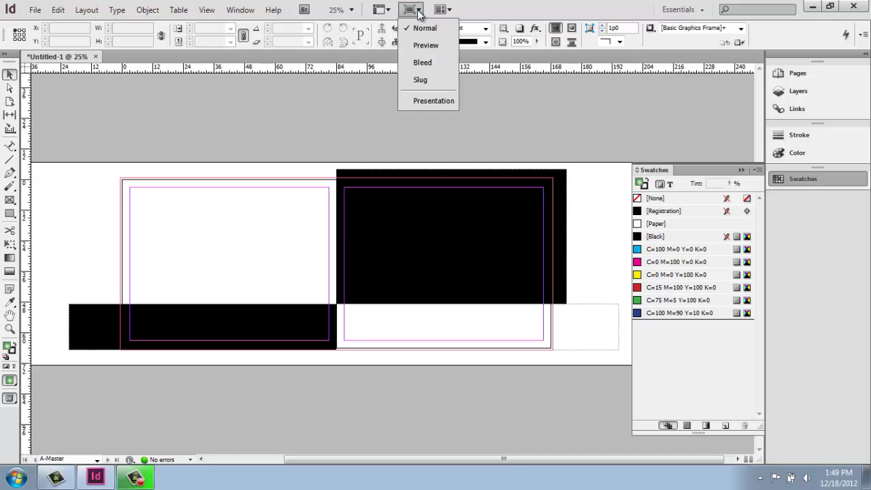
pyautogui.click(419, 45)
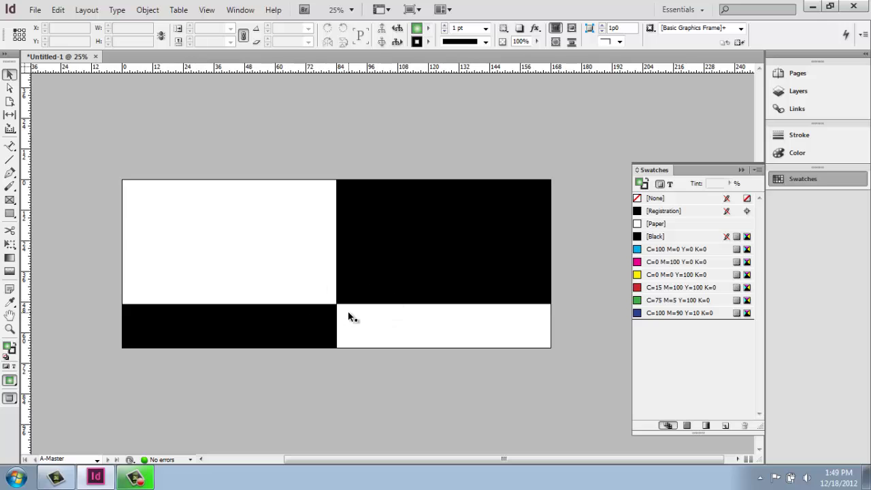
pyautogui.click(414, 9)
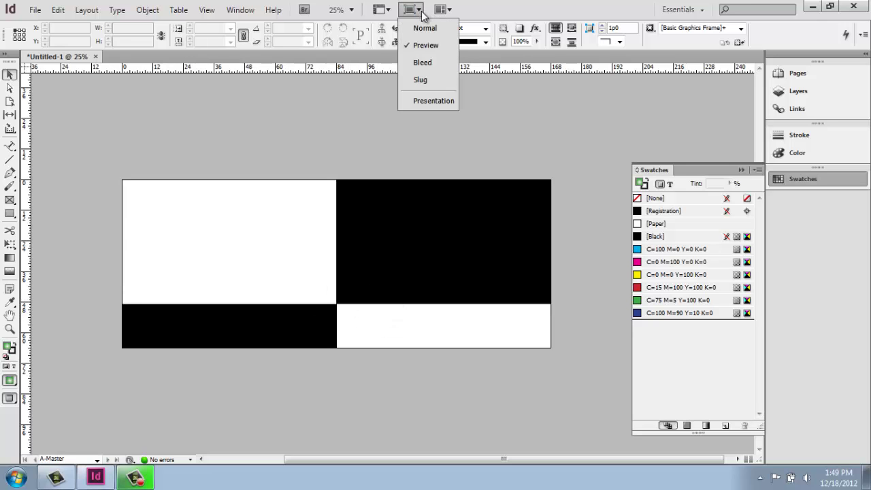
pyautogui.click(423, 28)
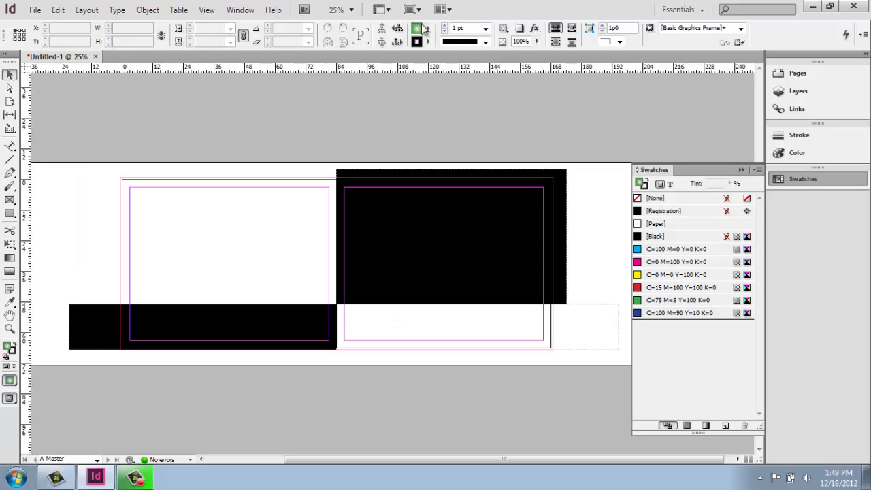
pyautogui.click(204, 10)
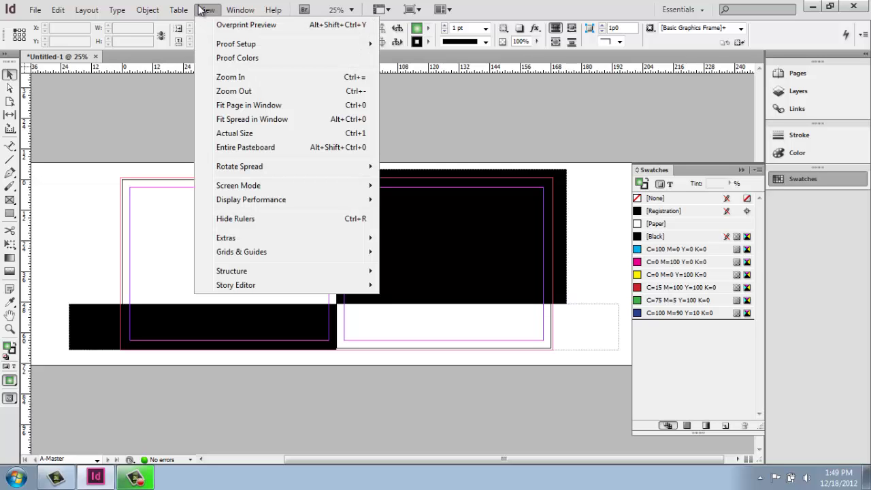
pyautogui.moveTo(219, 190)
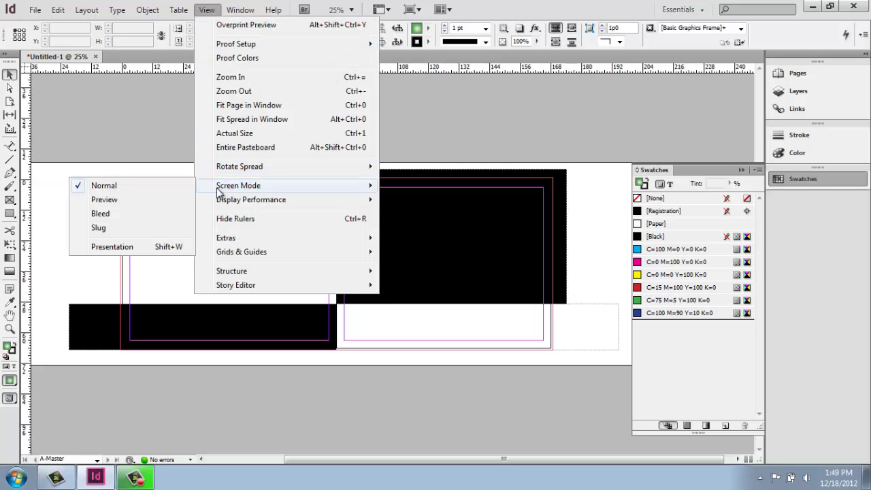
pyautogui.click(465, 124)
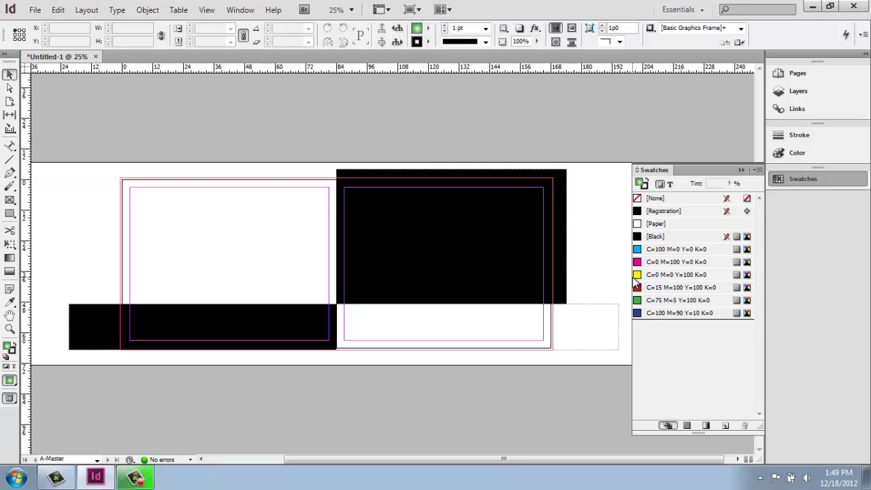
# - Apply the [None] master to page 1 so it shows no black blocks
pyautogui.click(810, 75)
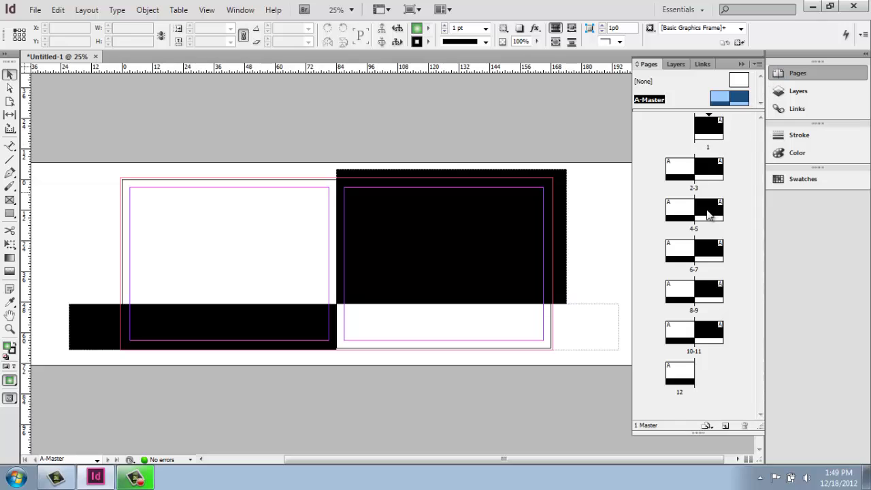
pyautogui.doubleClick(687, 175)
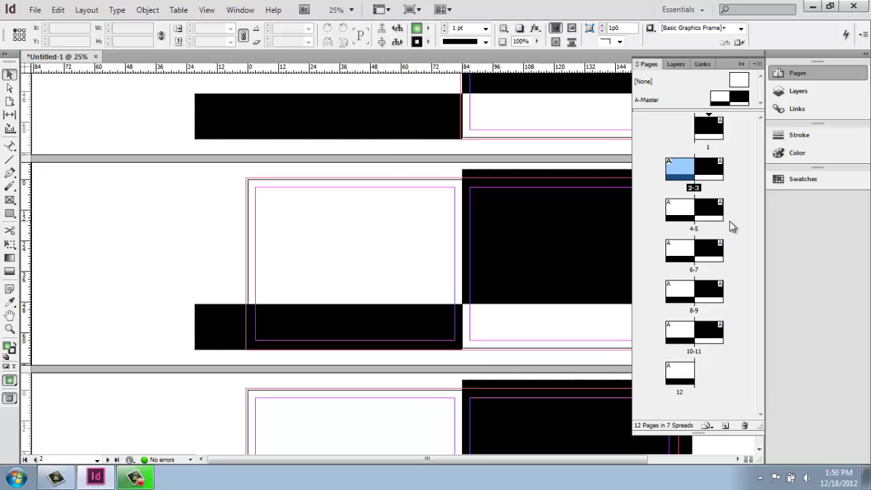
pyautogui.hotkey('ctrl', '-')
pyautogui.hotkey('ctrl', '-')
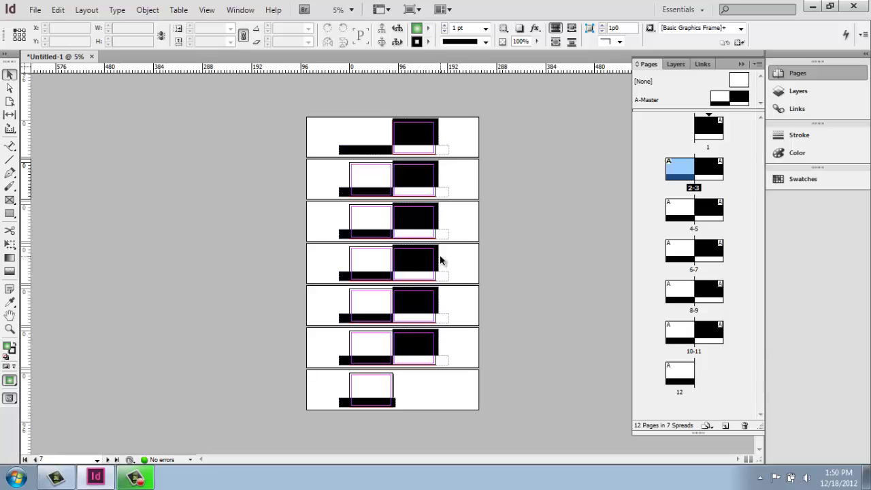
pyautogui.hotkey('ctrl', '=')
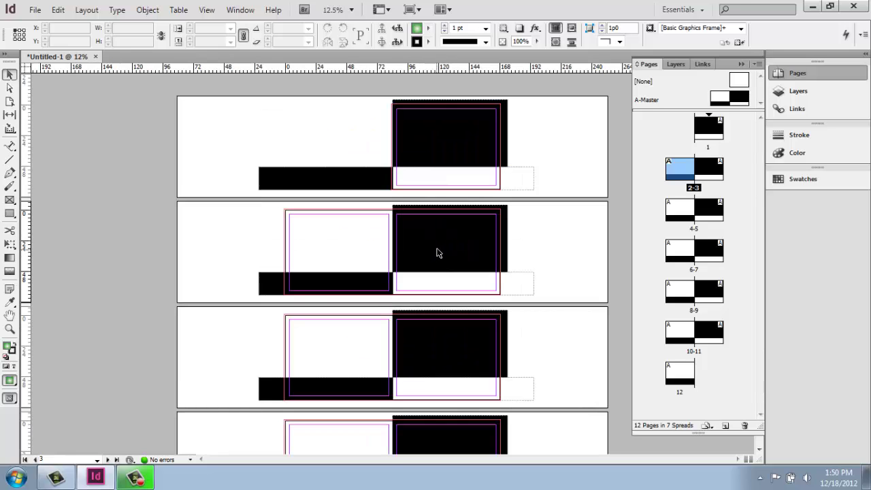
pyautogui.scroll(-2, 437, 252)
pyautogui.scroll(-1, 437, 252)
pyautogui.scroll(3, 437, 253)
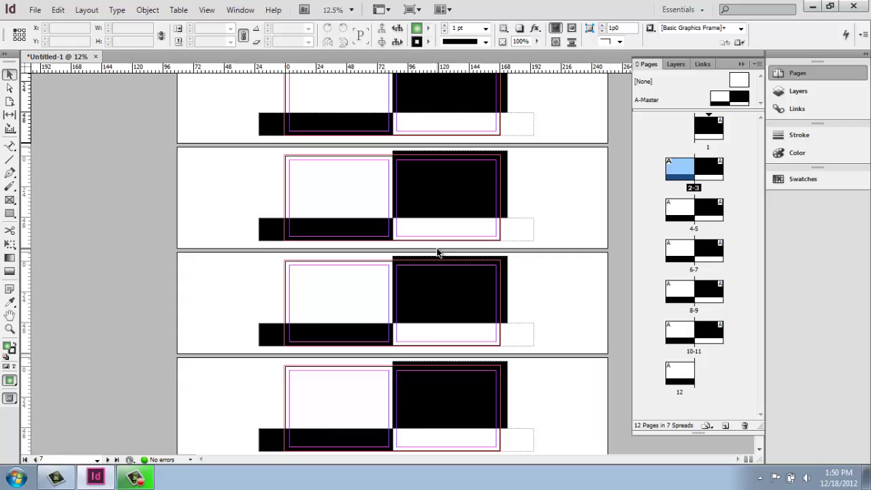
pyautogui.click(553, 130)
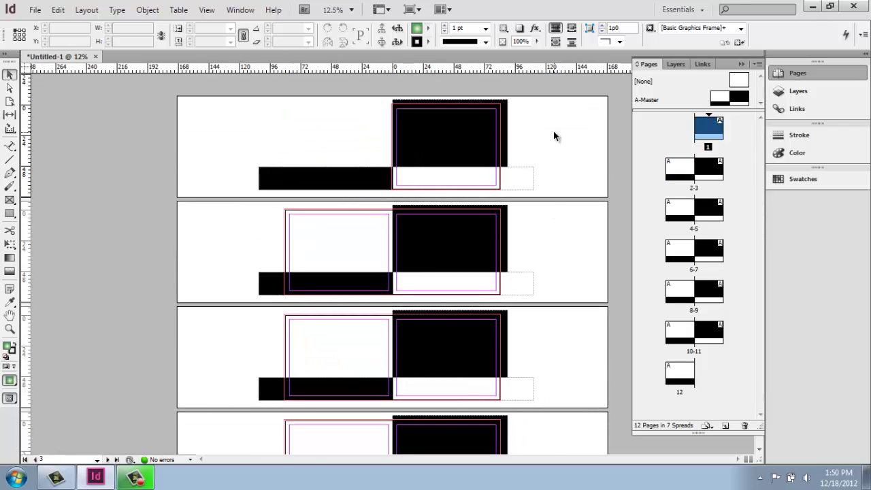
pyautogui.click(670, 136)
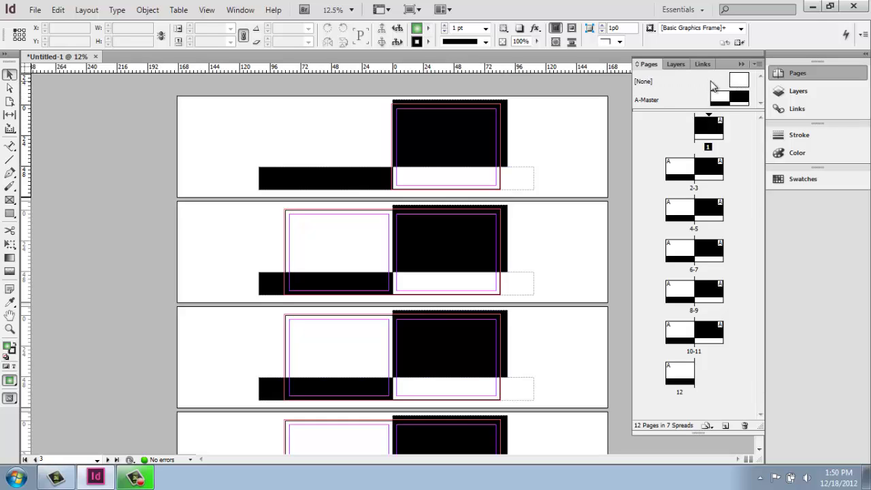
pyautogui.moveTo(740, 81); pyautogui.dragTo(713, 130)
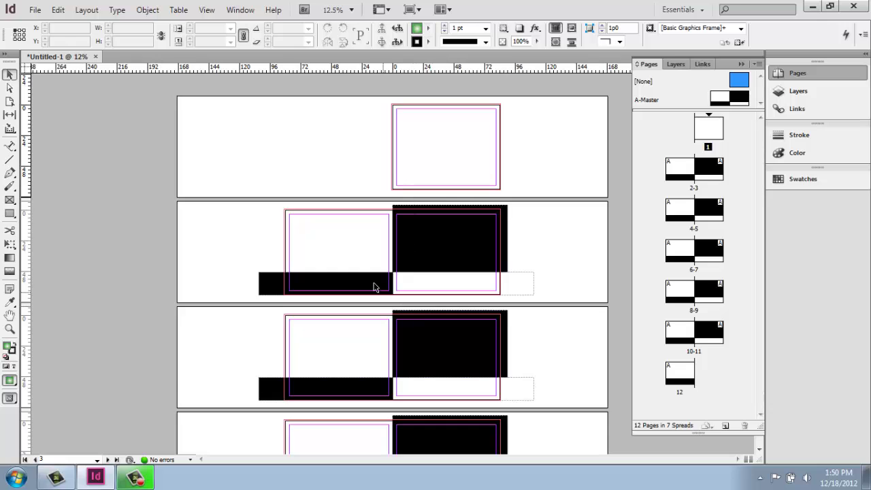
pyautogui.scroll(-5, 379, 272)
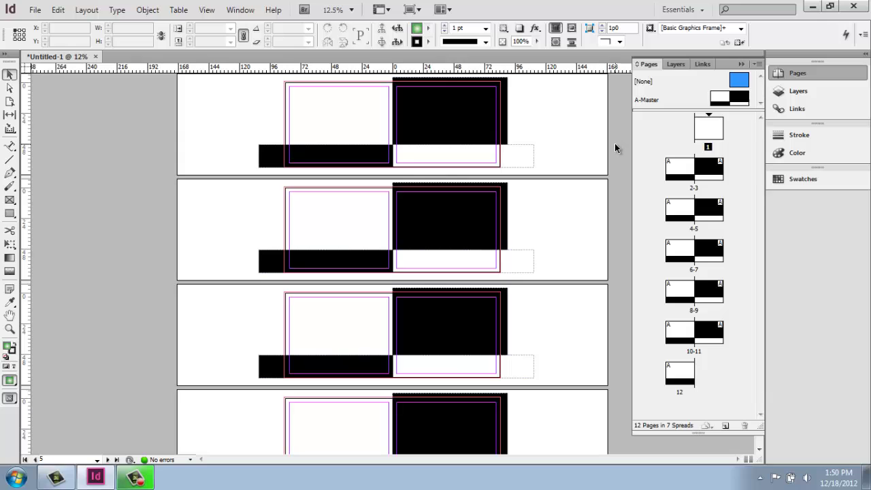
# - Create a new B-Master spread with Based on Master left at [None]
pyautogui.rightClick(650, 101)
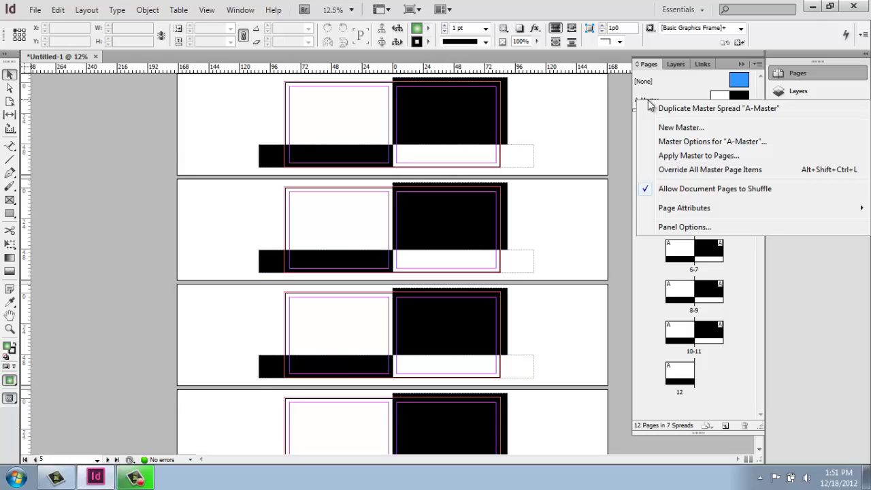
pyautogui.click(693, 128)
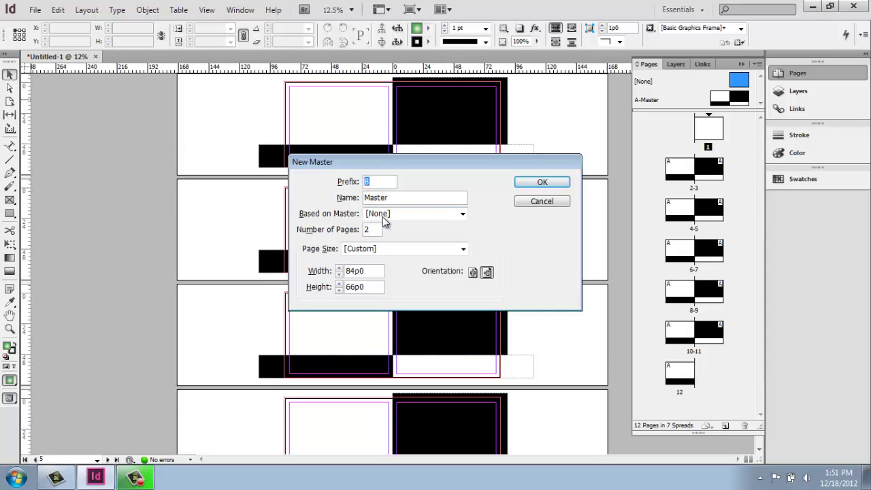
pyautogui.click(449, 215)
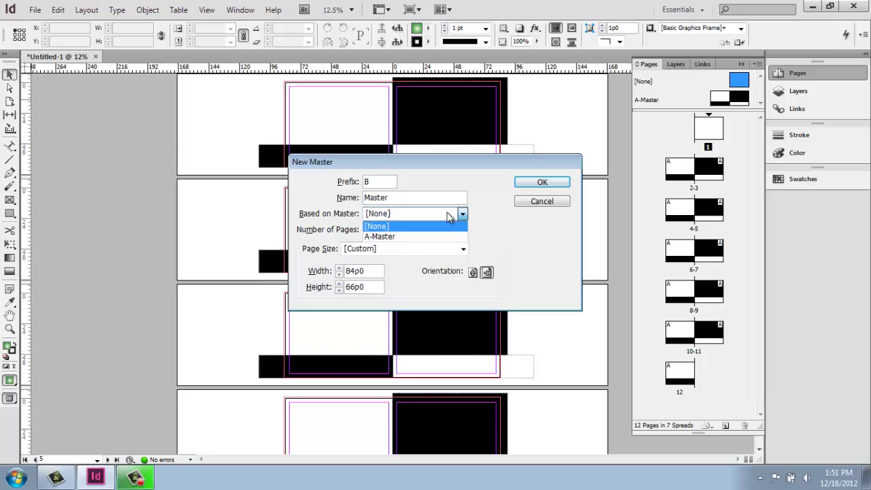
pyautogui.click(387, 225)
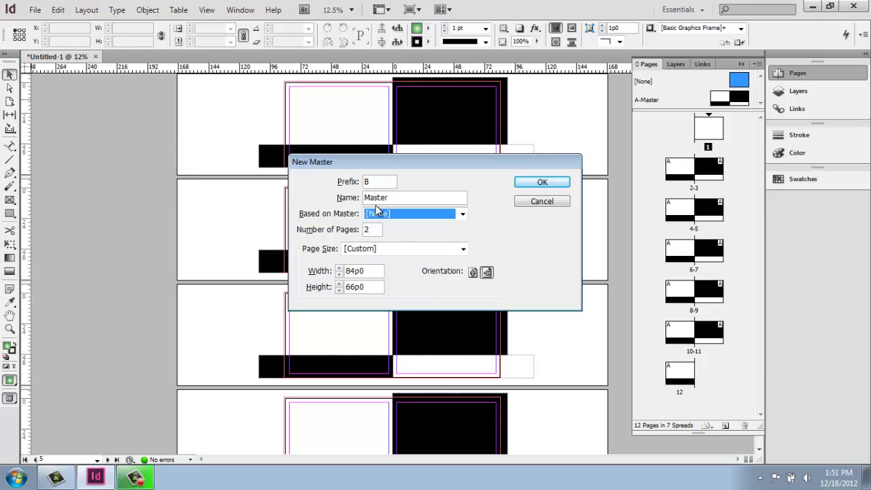
pyautogui.click(538, 182)
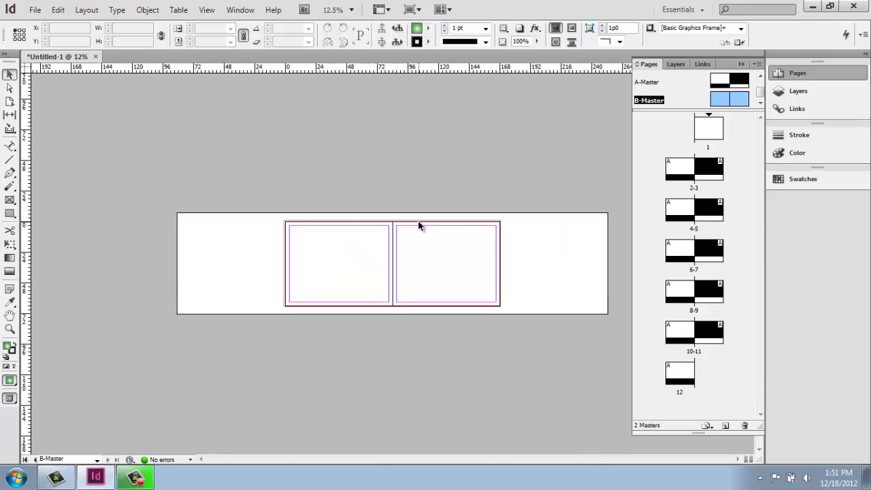
# - Draw a wide frame across the B-Master spread's lower part and raise its top edge
pyautogui.click(9, 329)
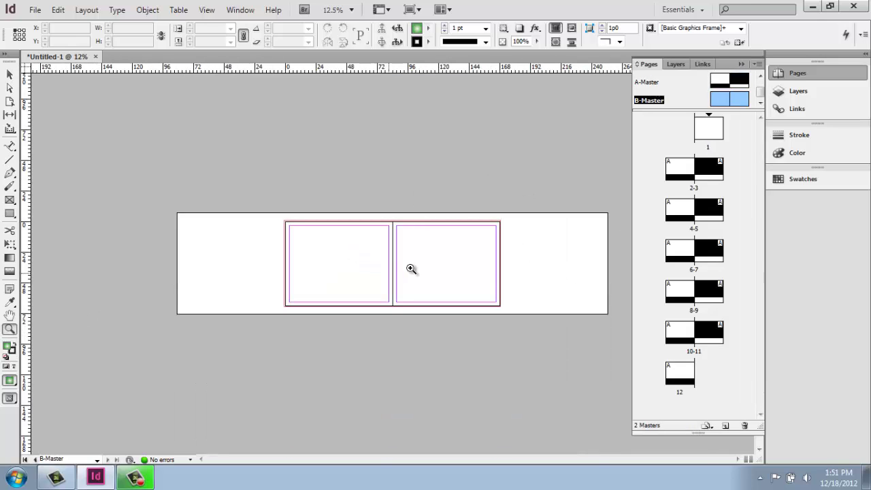
pyautogui.click(410, 269)
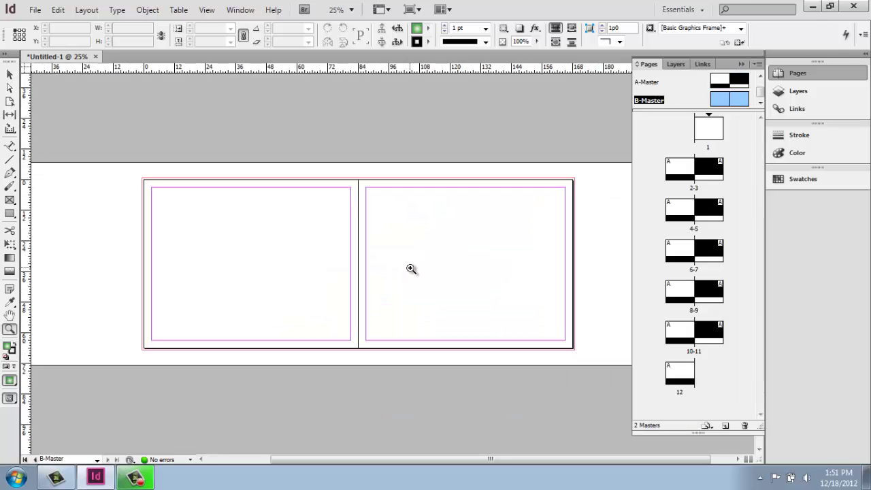
pyautogui.click(10, 213)
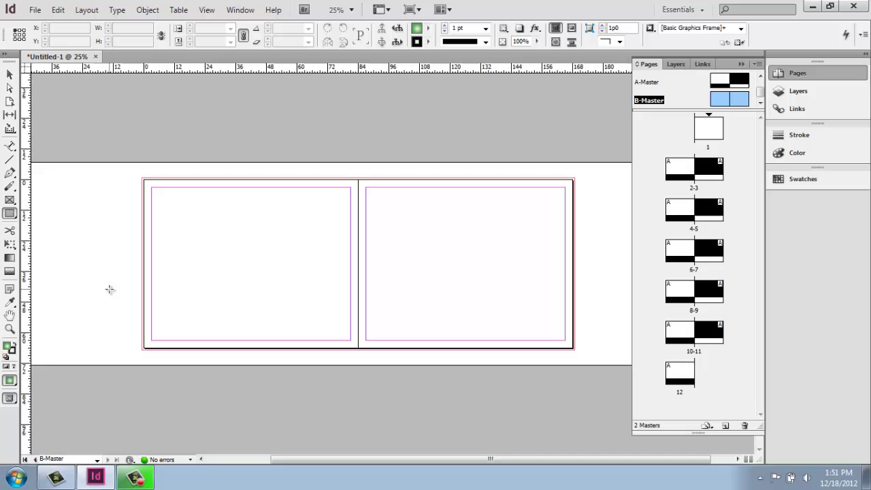
pyautogui.moveTo(114, 281); pyautogui.dragTo(613, 356)
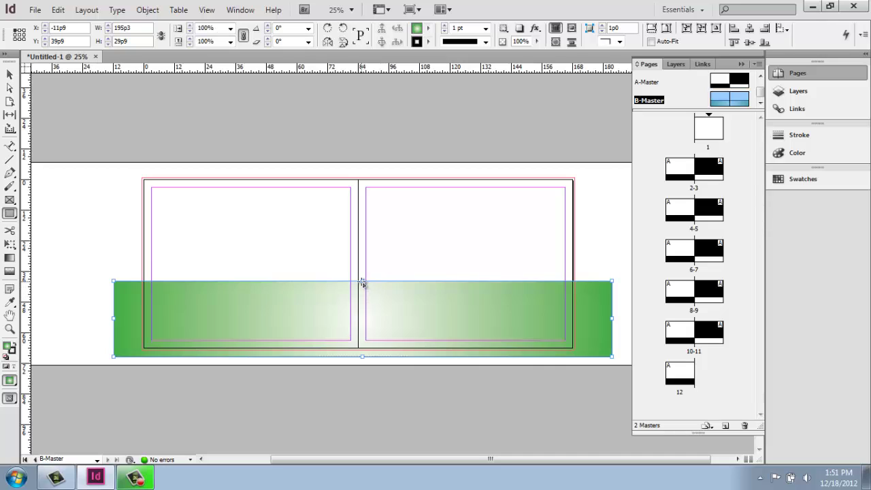
pyautogui.click(10, 74)
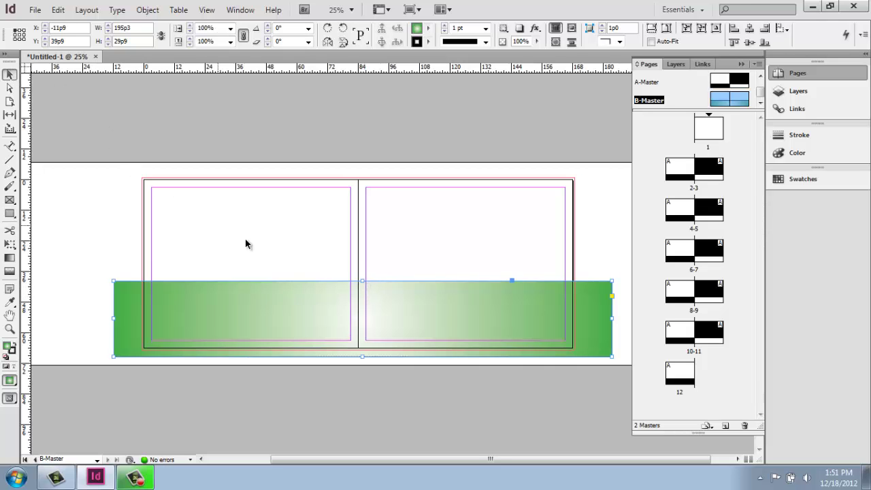
pyautogui.moveTo(360, 281)
pyautogui.mouseDown()
pyautogui.moveTo(354, 253)
pyautogui.moveTo(352, 266)
pyautogui.mouseUp()
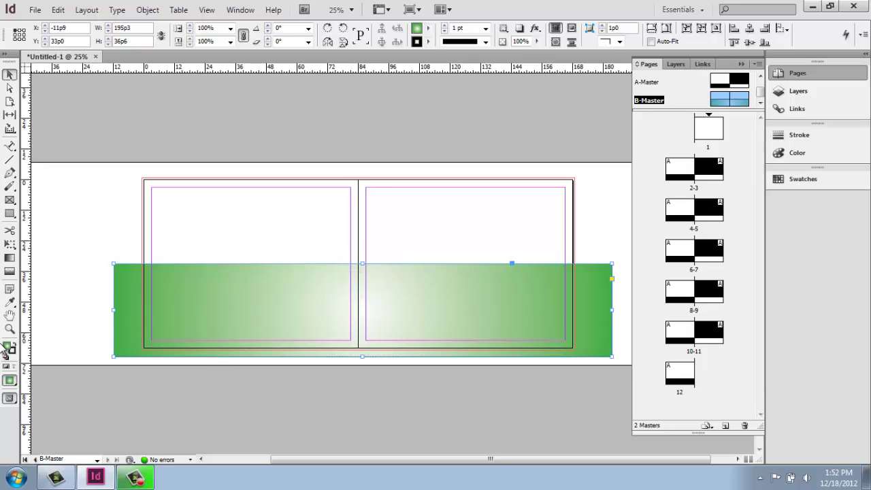
# - Fill the band with the red swatch and set its stroke to None
pyautogui.click(813, 179)
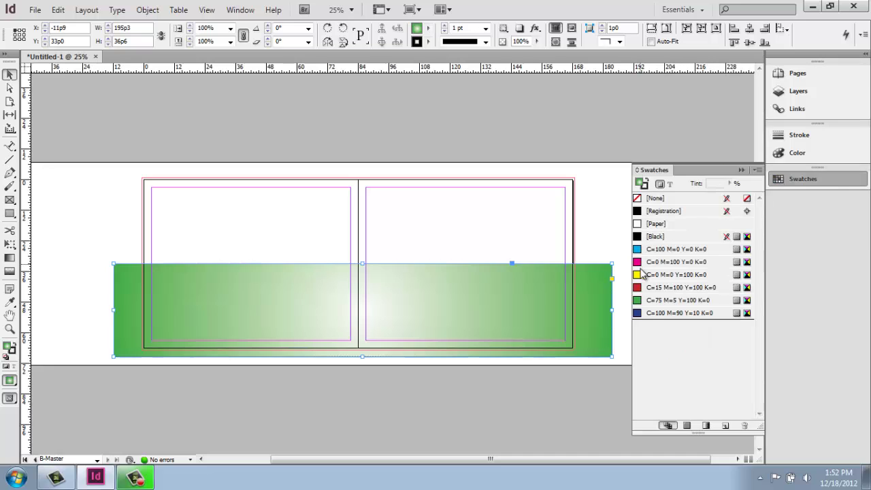
pyautogui.click(674, 287)
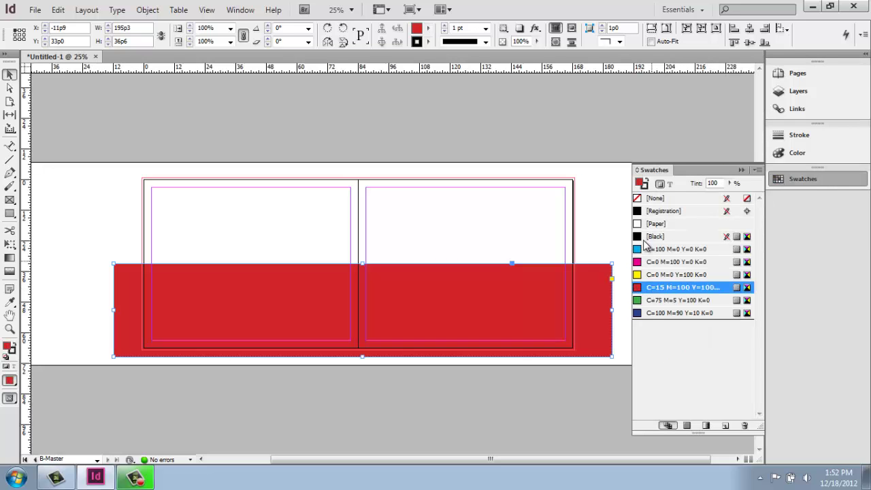
pyautogui.click(13, 344)
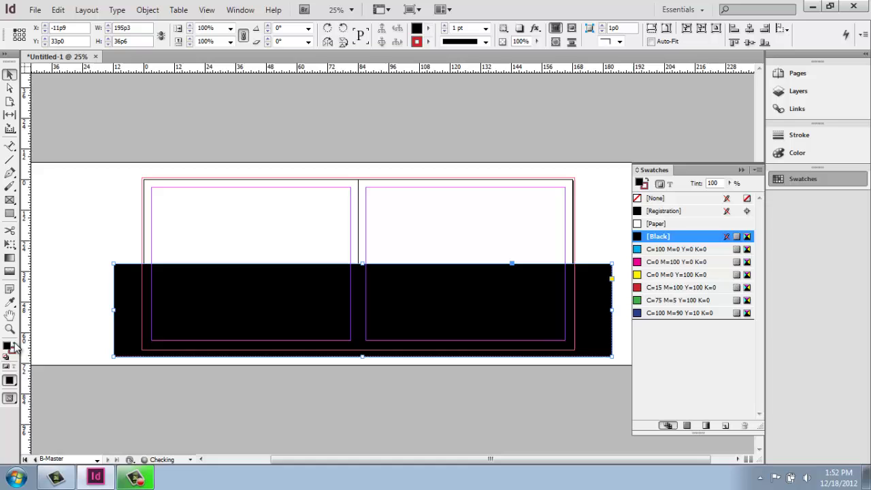
pyautogui.click(13, 345)
pyautogui.click(13, 353)
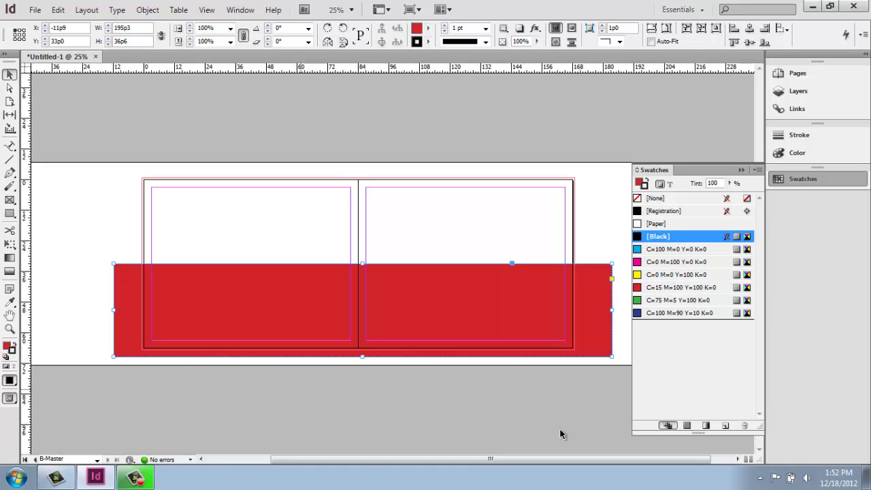
pyautogui.click(553, 246)
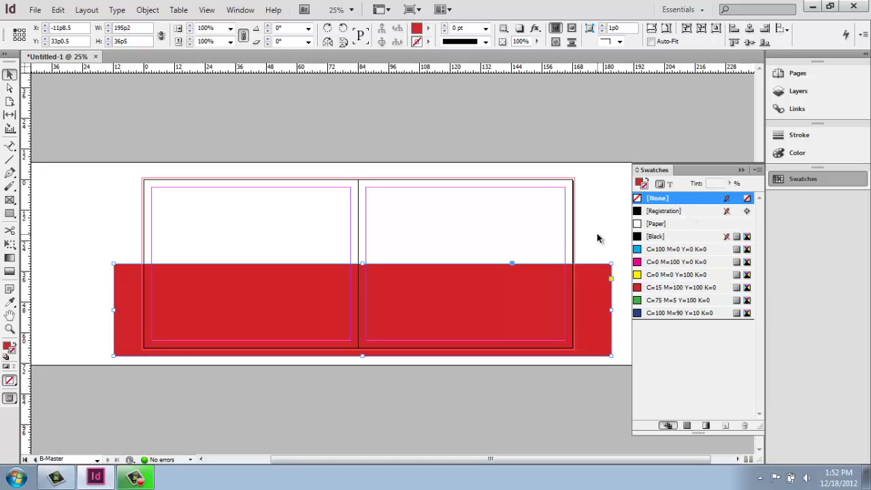
pyautogui.click(816, 75)
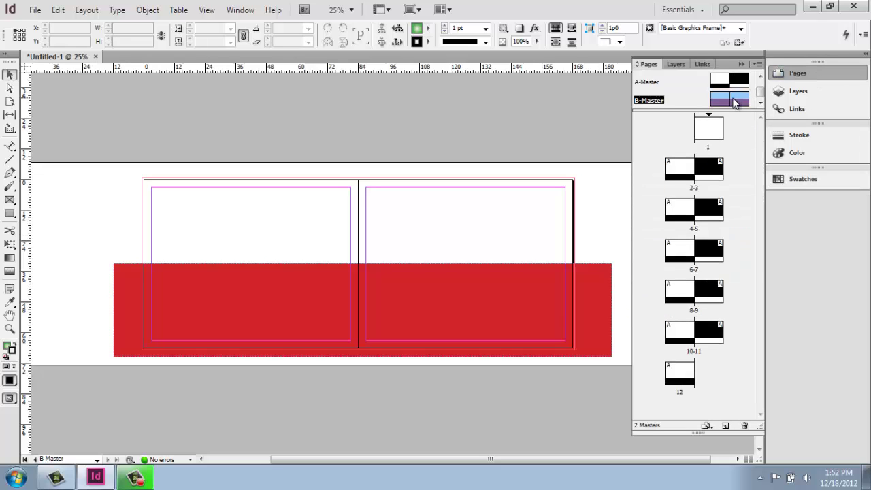
# - Assign B-Master to spreads 6-7 and 10-11, then zoom out to review all spreads
pyautogui.moveTo(735, 102); pyautogui.dragTo(678, 252)
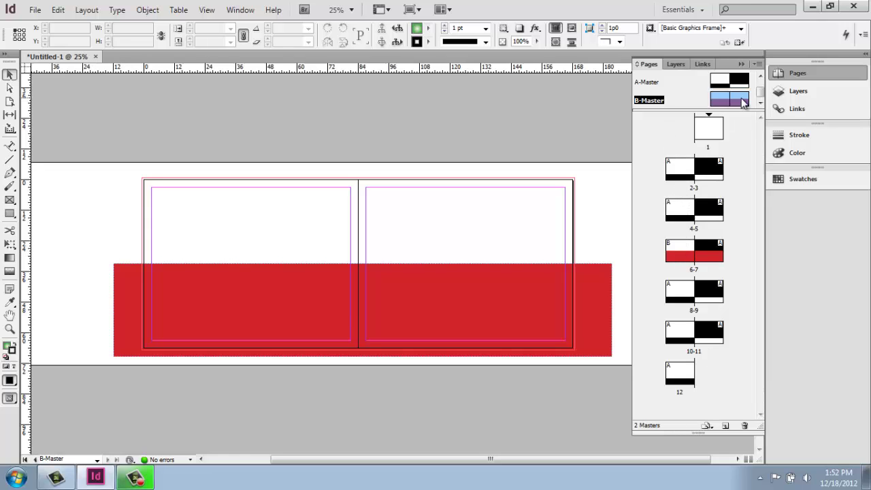
pyautogui.moveTo(735, 169); pyautogui.dragTo(711, 247)
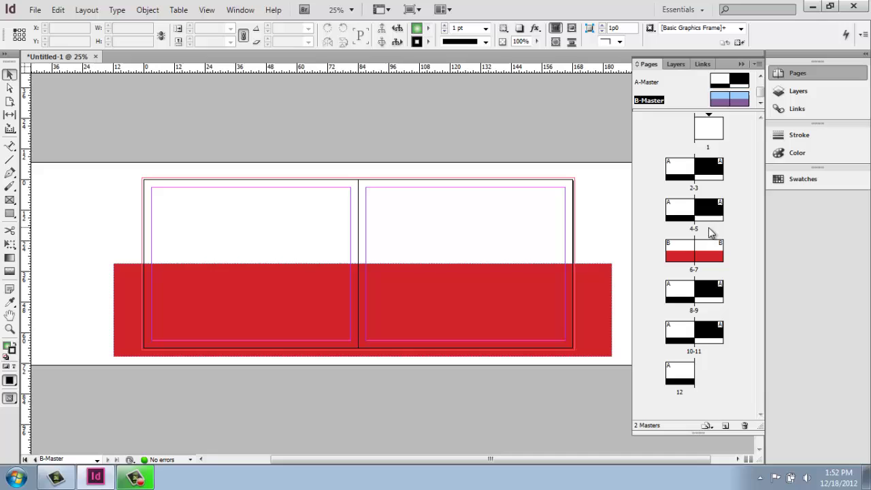
pyautogui.moveTo(729, 101); pyautogui.dragTo(681, 327)
pyautogui.moveTo(738, 101); pyautogui.dragTo(715, 333)
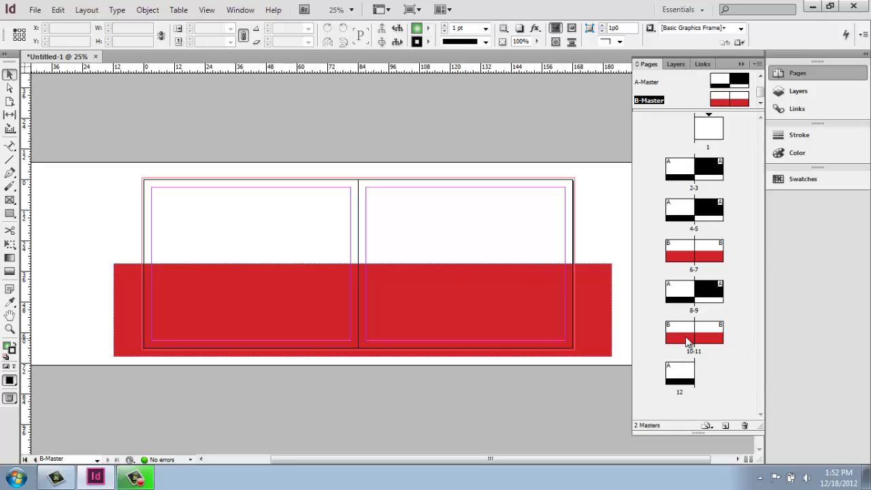
pyautogui.doubleClick(680, 167)
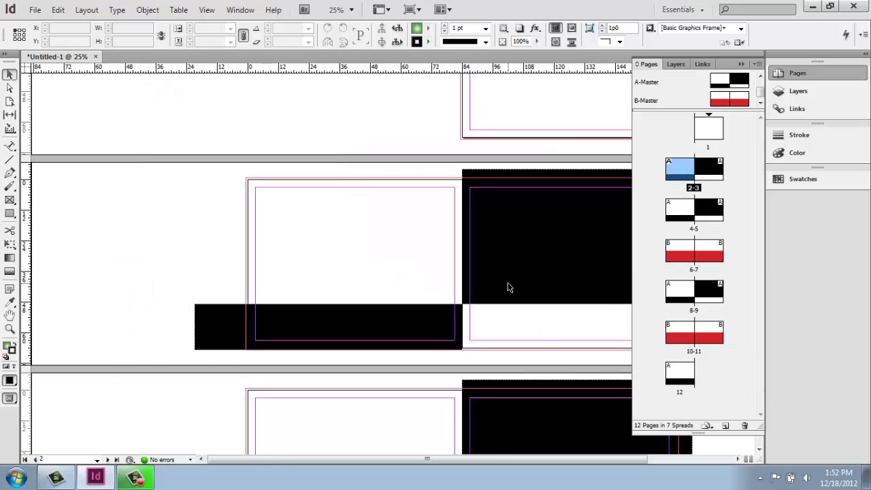
pyautogui.hotkey('ctrl', '-')
pyautogui.hotkey('ctrl', '-')
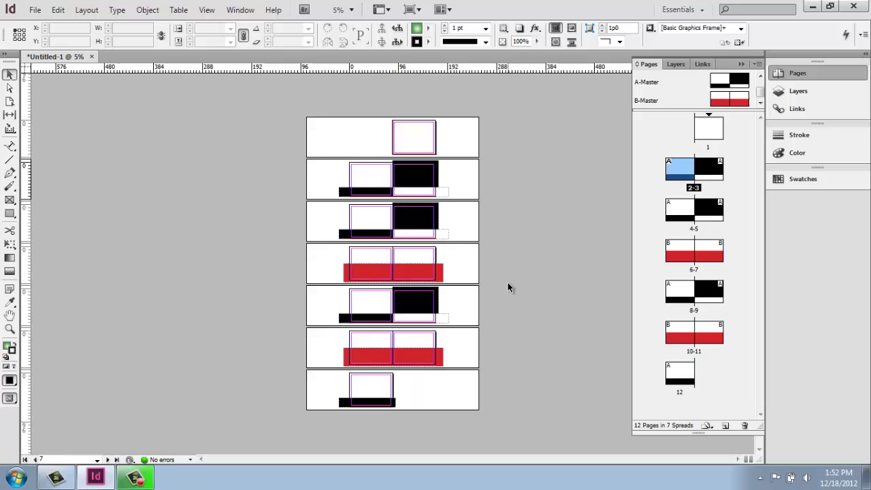